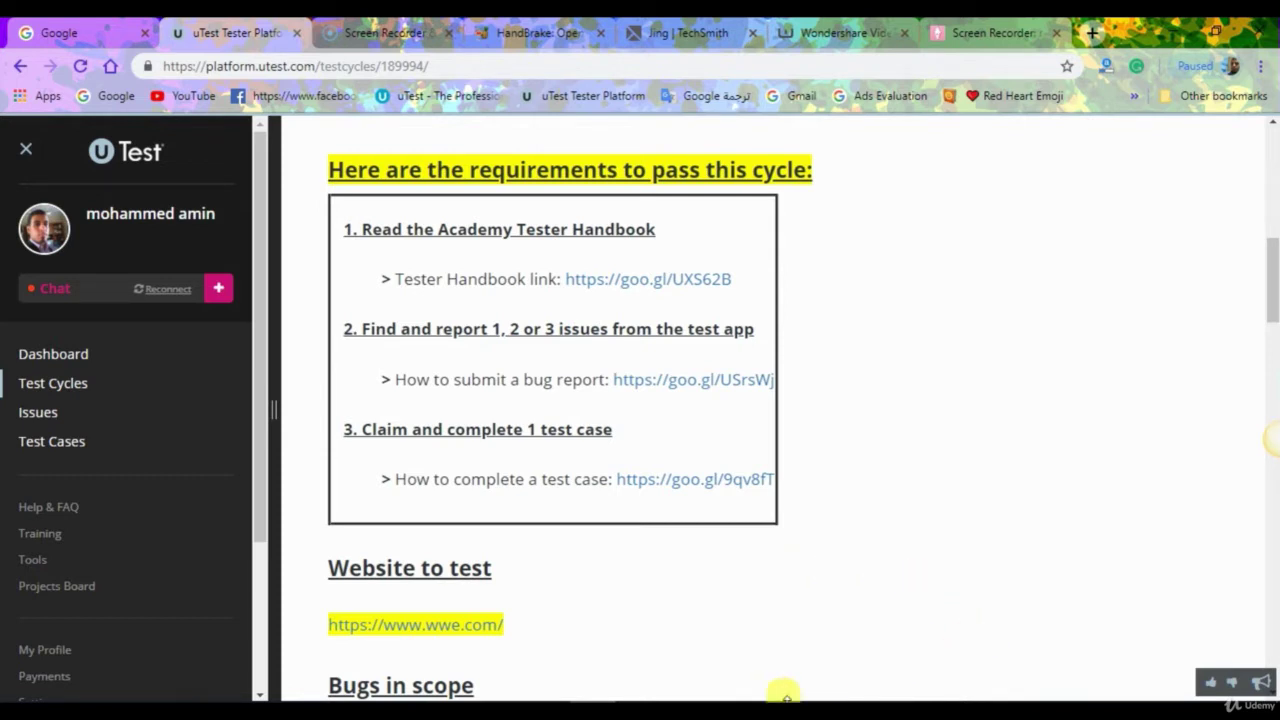
Show the screen recorder's drawing tools, reposition its control window over the page and minimize it
{"action": "mouse_move", "coordinate": [966, 674]}
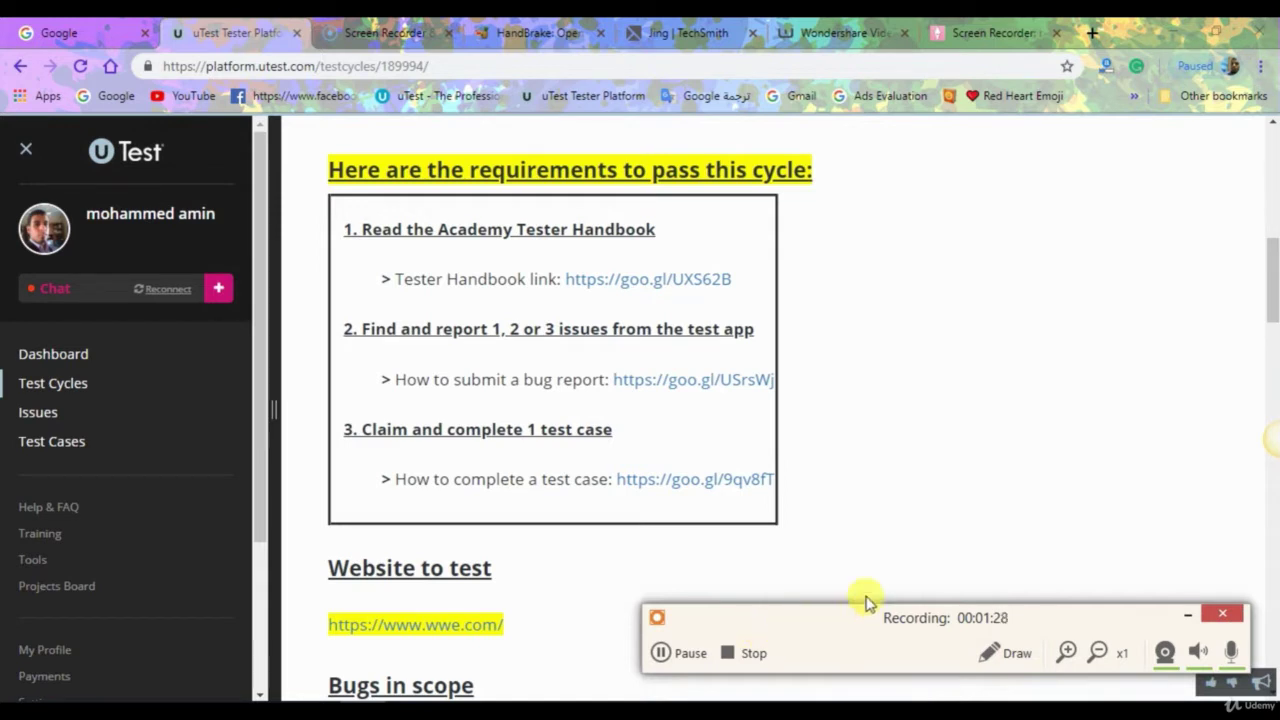
{"action": "left_click", "coordinate": [1006, 655]}
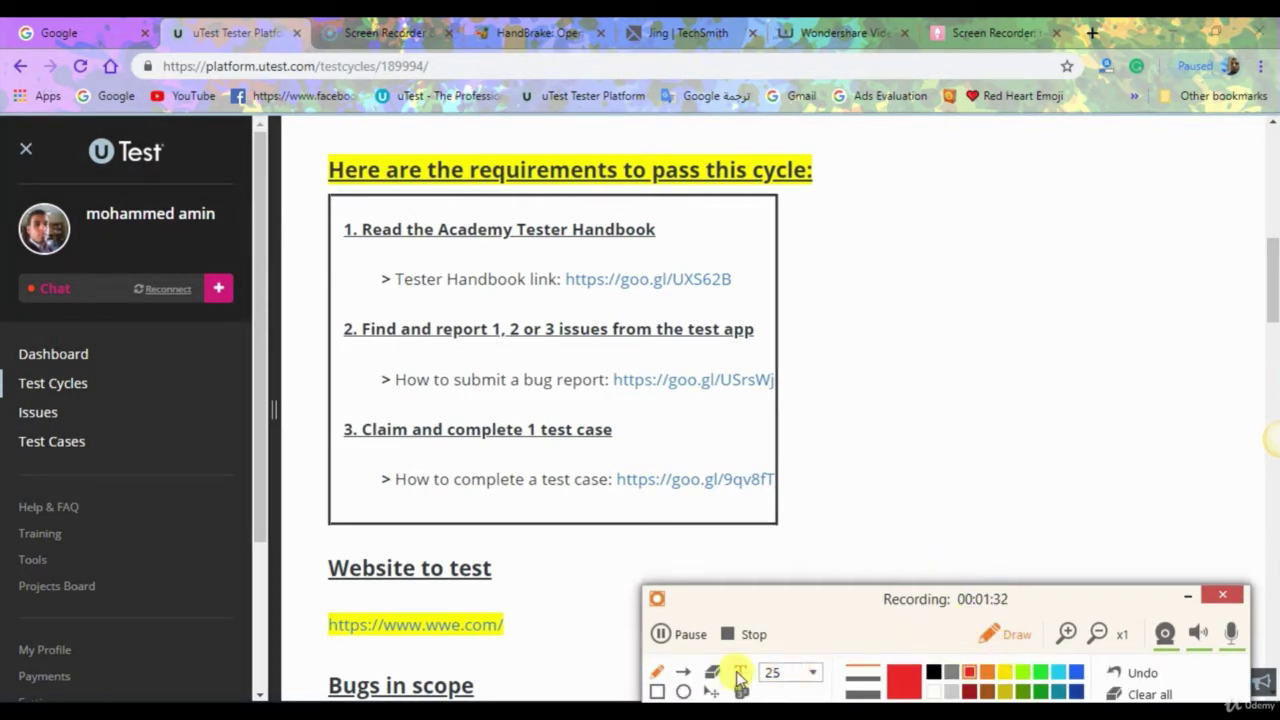
{"action": "left_click_drag", "start_coordinate": [853, 600], "coordinate": [808, 568]}
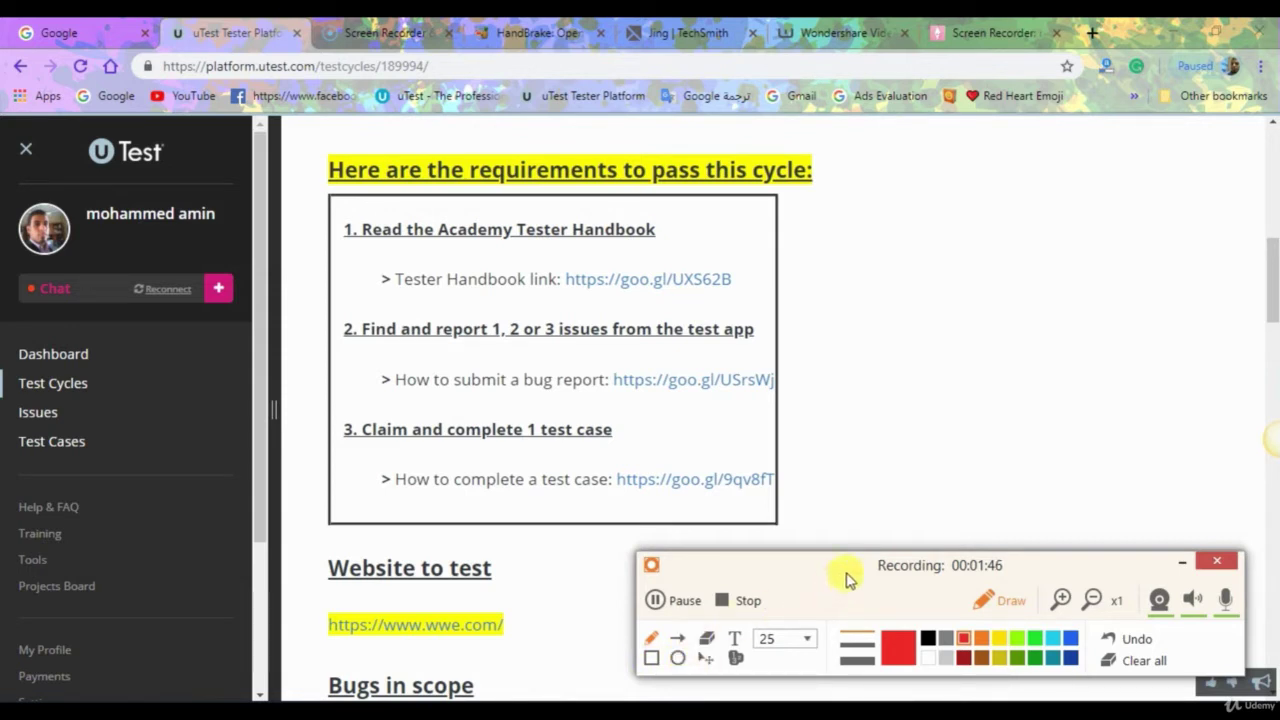
{"action": "left_click_drag", "start_coordinate": [856, 570], "coordinate": [879, 587]}
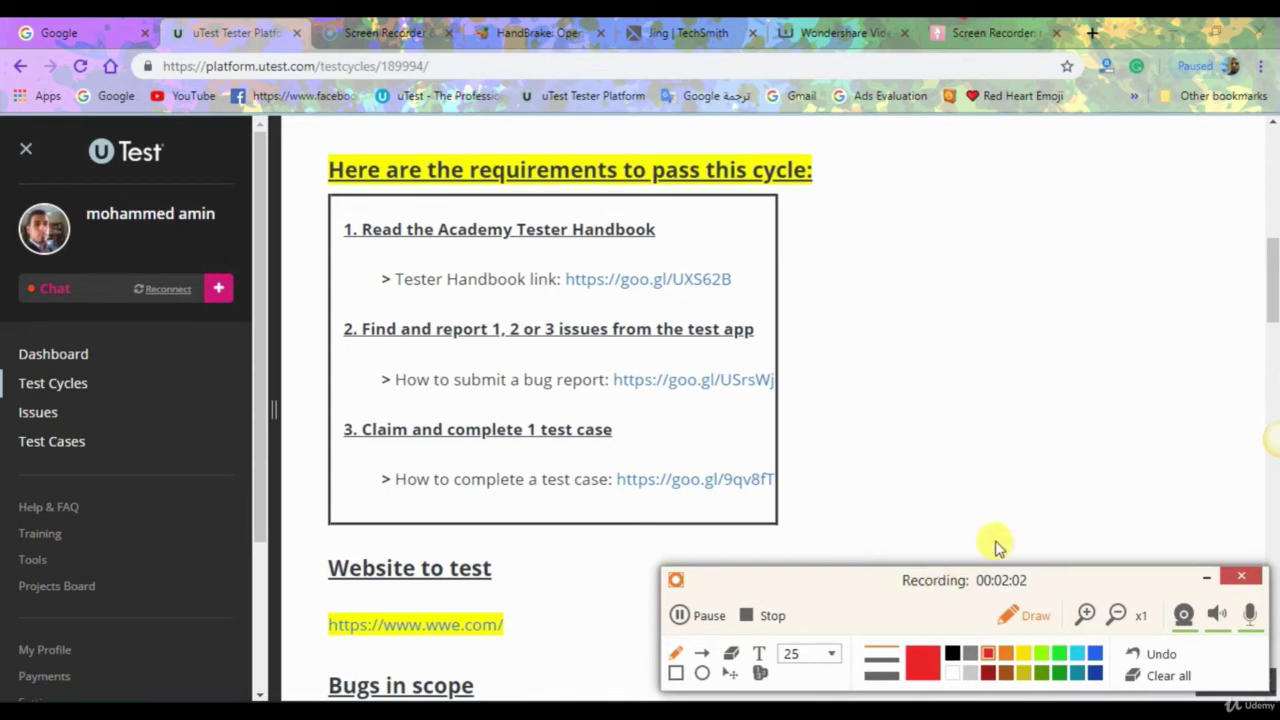
{"action": "left_click", "coordinate": [1207, 577]}
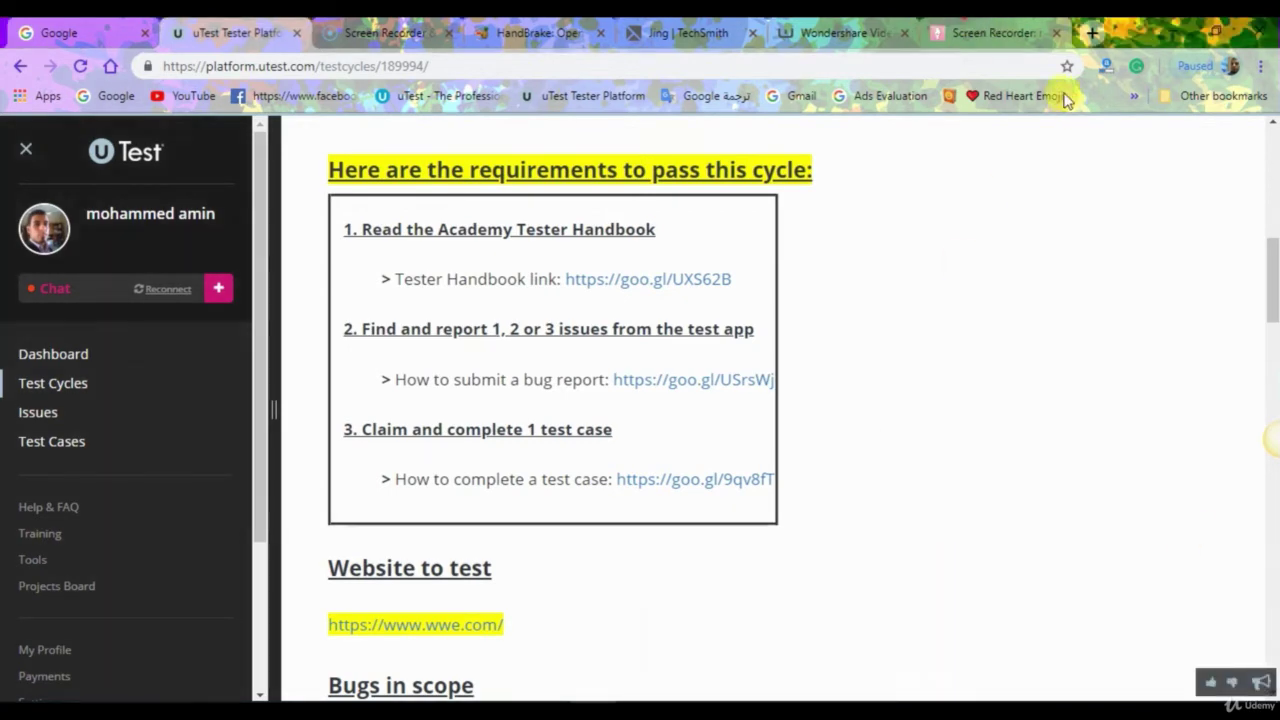
View the open web pages for Icecream Screen Recorder, Screencast-O-Matic and Wondershare Video Converter Ultimate
{"action": "left_click", "coordinate": [1010, 32]}
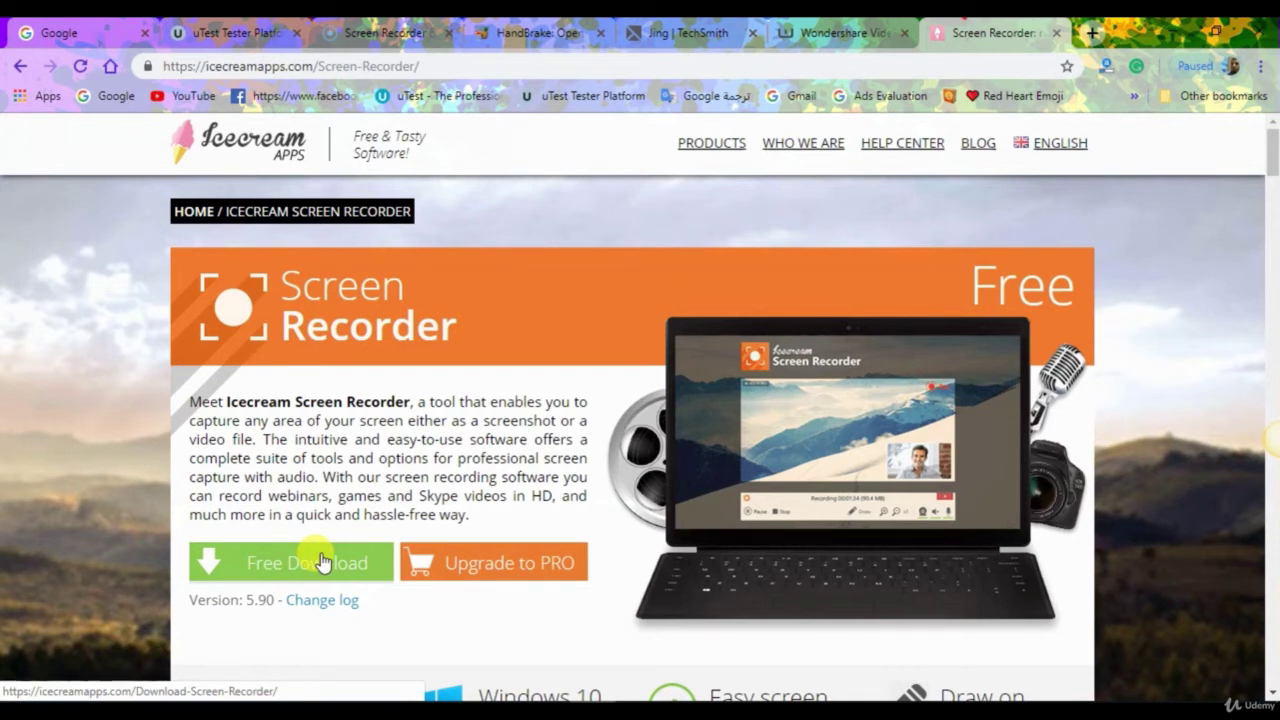
{"action": "left_click", "coordinate": [360, 33]}
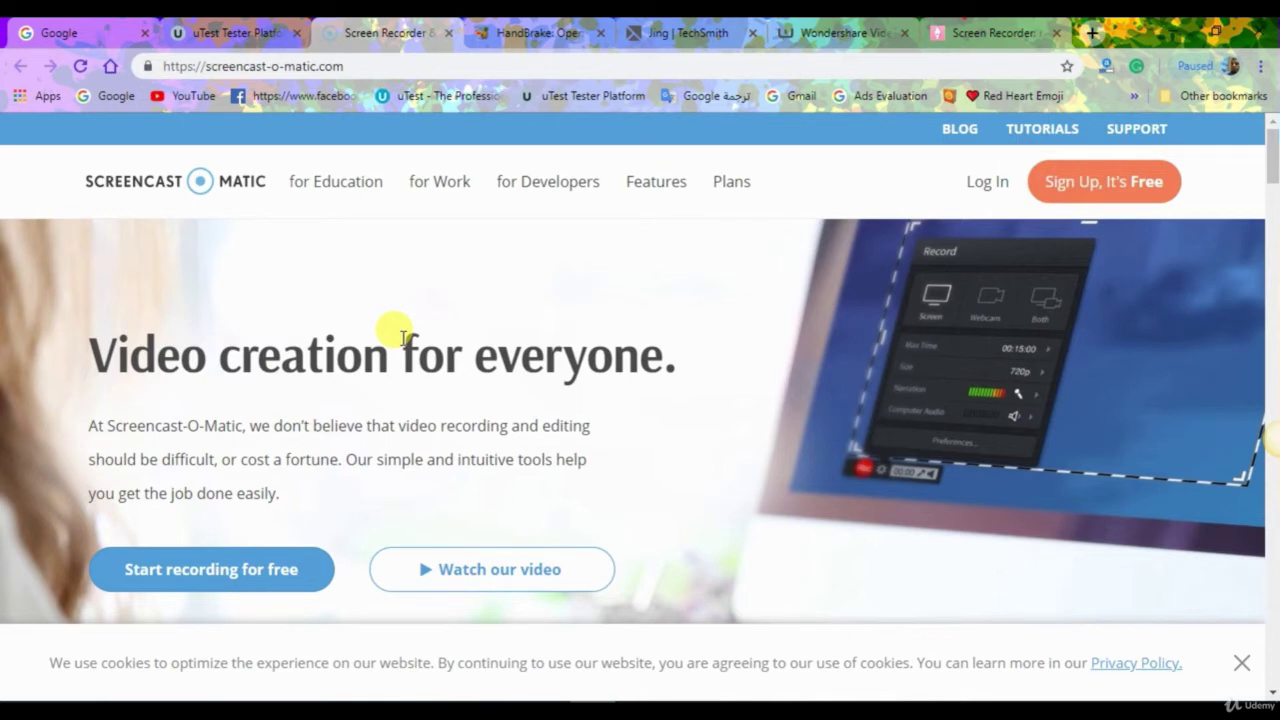
{"action": "left_click", "coordinate": [813, 28]}
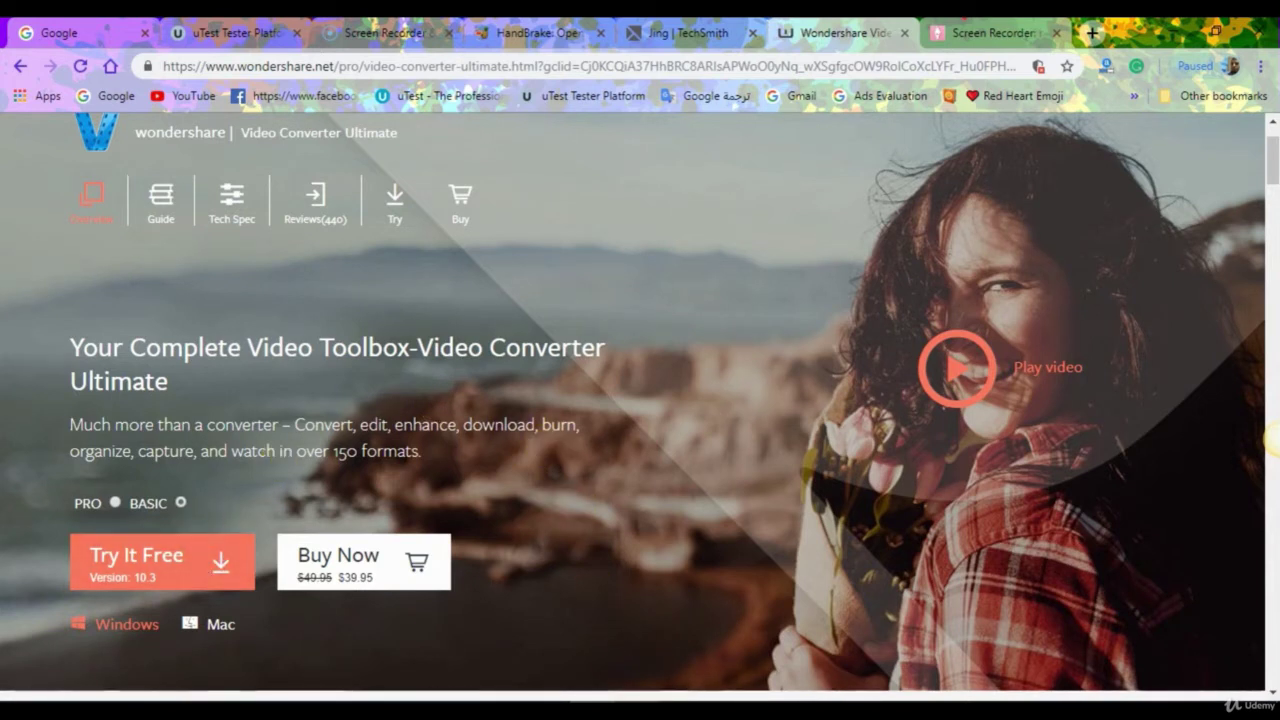
{"action": "left_click", "coordinate": [617, 693]}
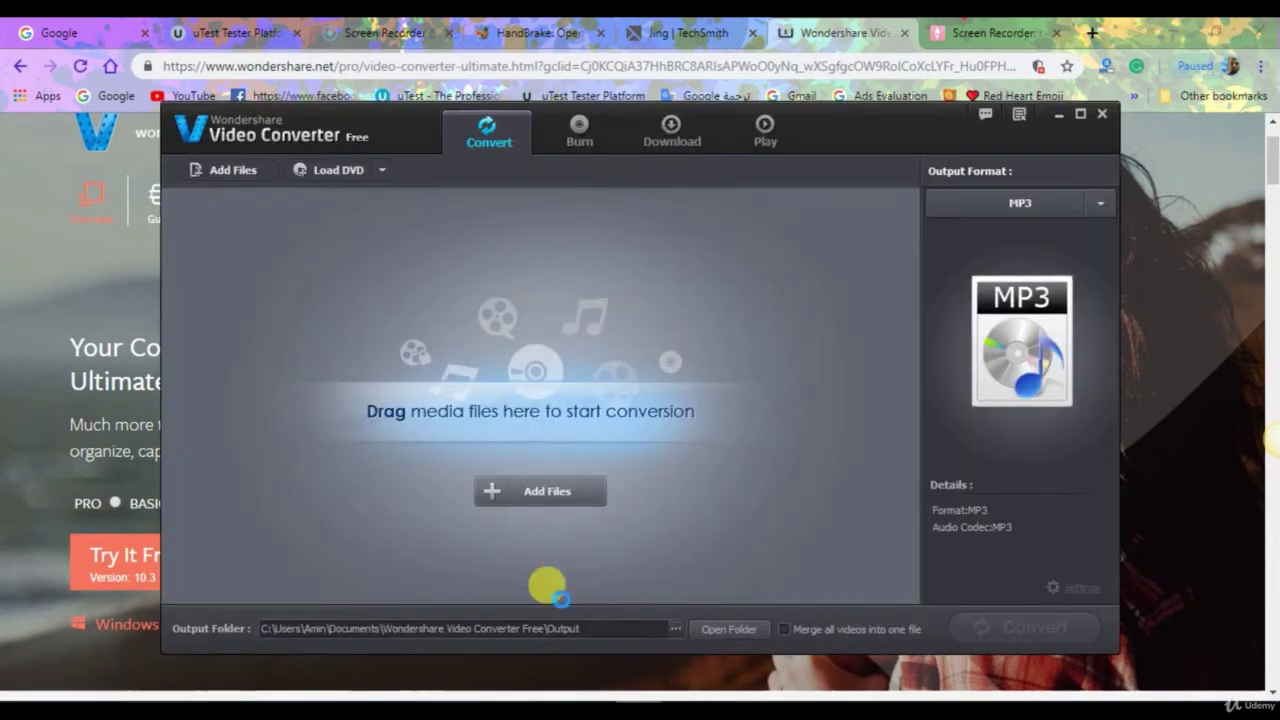
{"action": "left_click", "coordinate": [556, 495]}
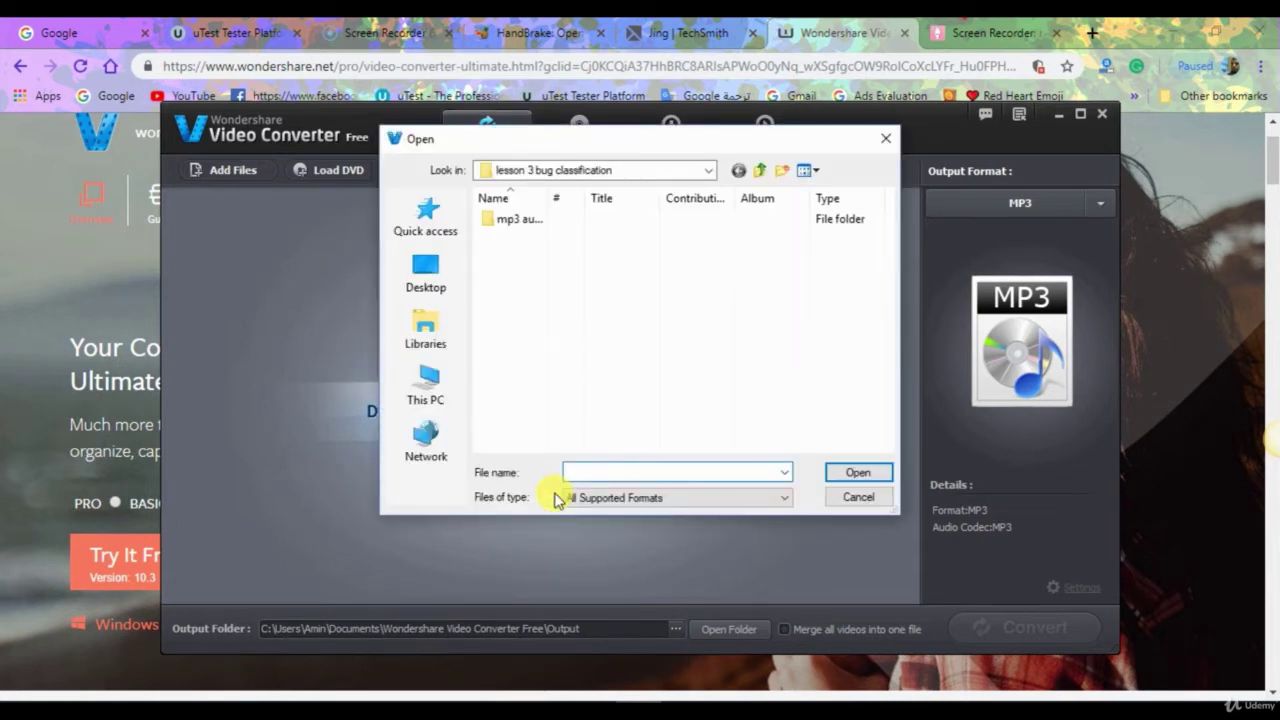
{"action": "left_click", "coordinate": [458, 292]}
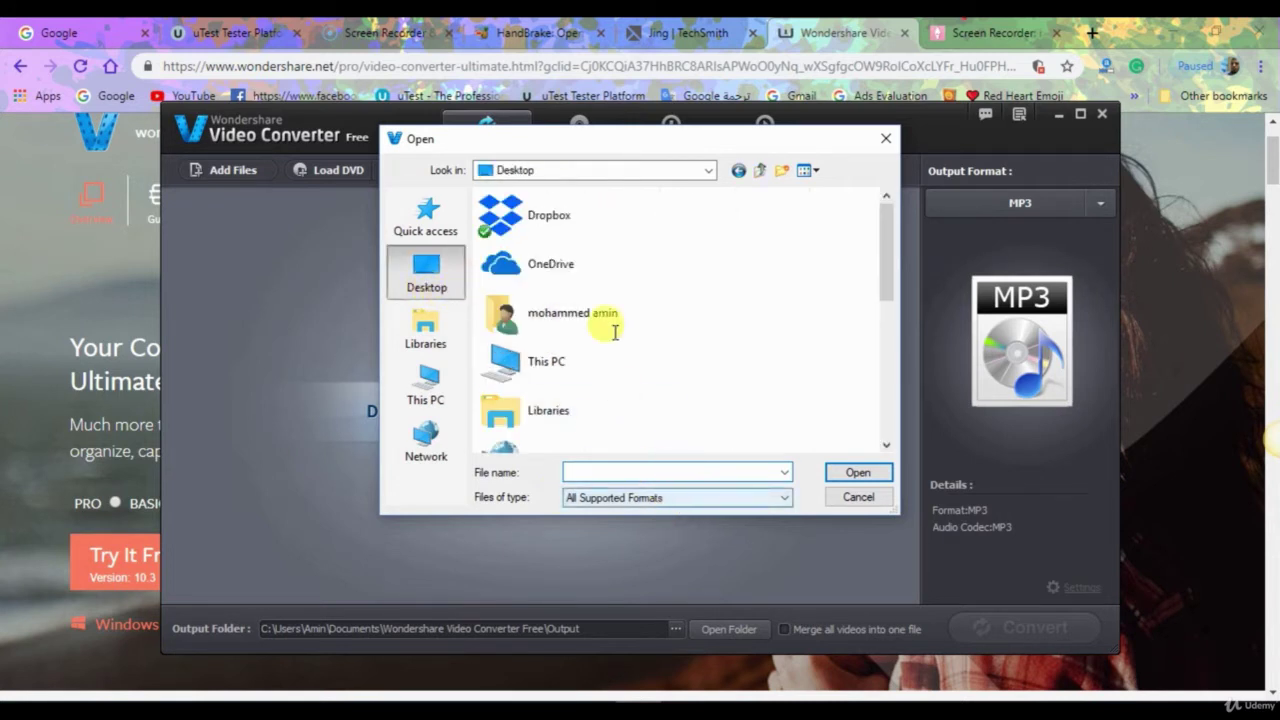
{"action": "scroll", "coordinate": [615, 332], "scroll_direction": "down", "scroll_amount": 5}
{"action": "left_click", "coordinate": [630, 330]}
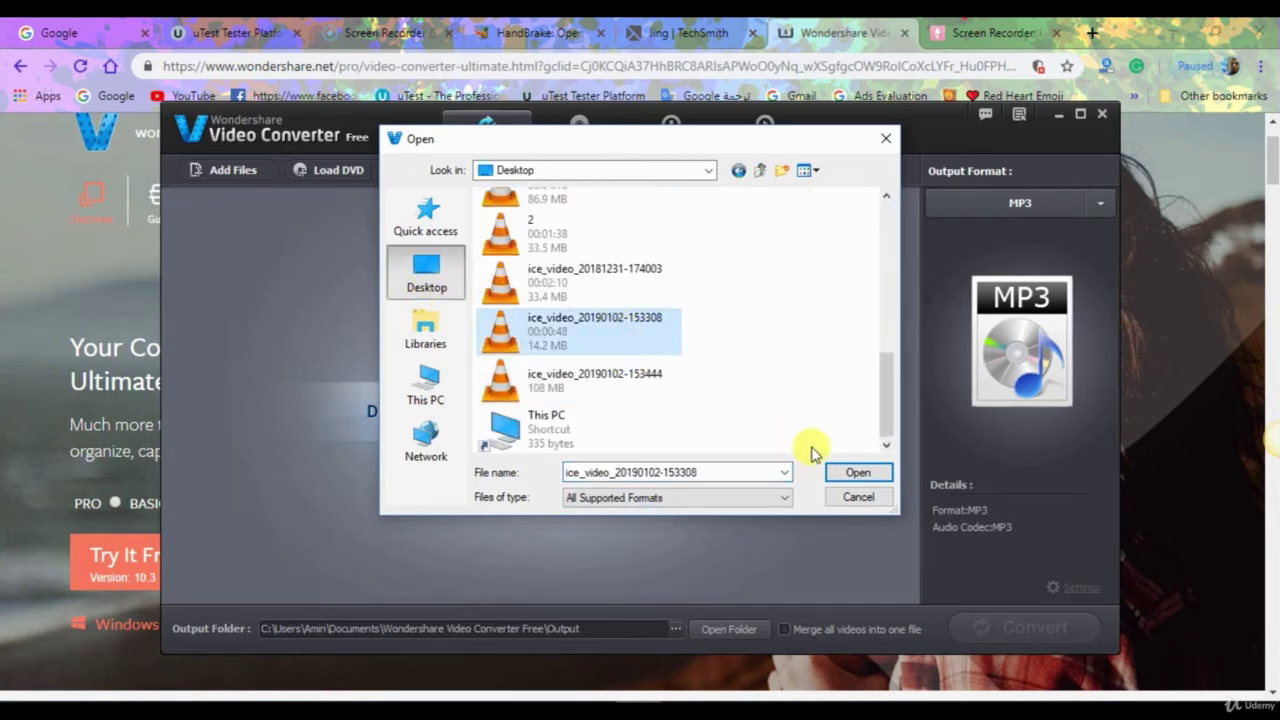
{"action": "left_click", "coordinate": [843, 471]}
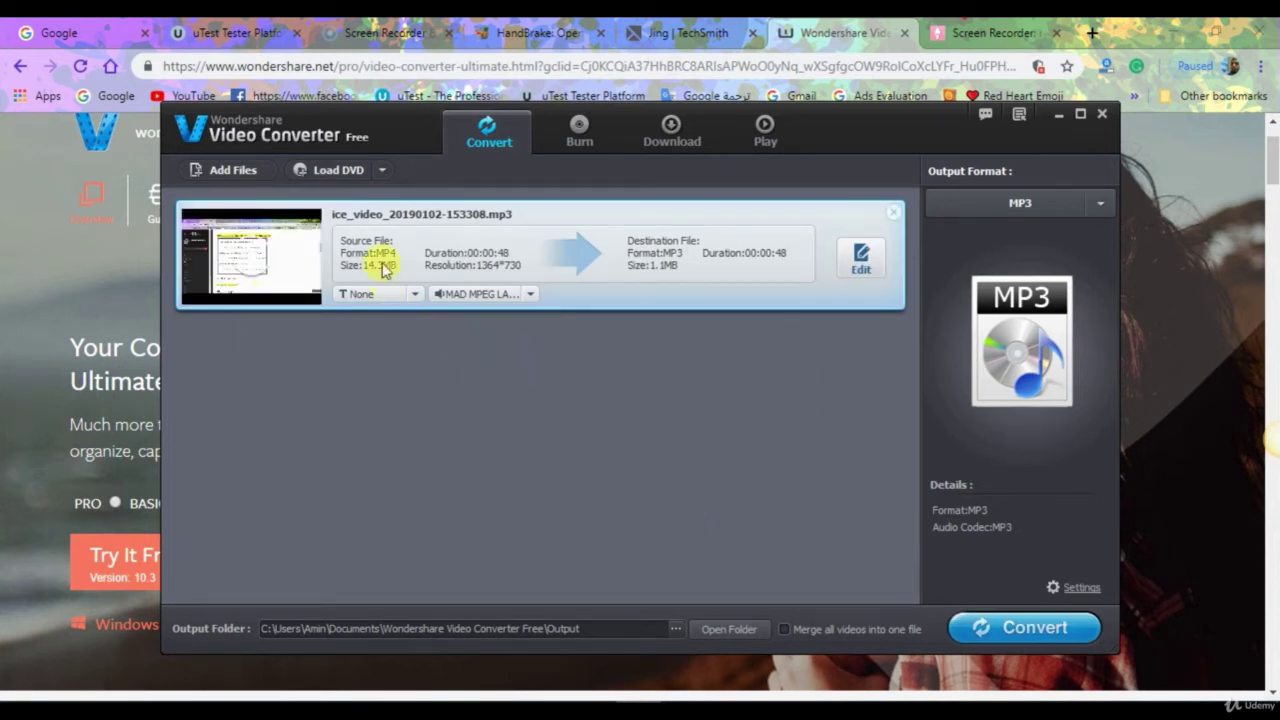
Set the output format to MP4 Video and choose the Small Size quality preset in its settings
{"action": "left_click", "coordinate": [1026, 203]}
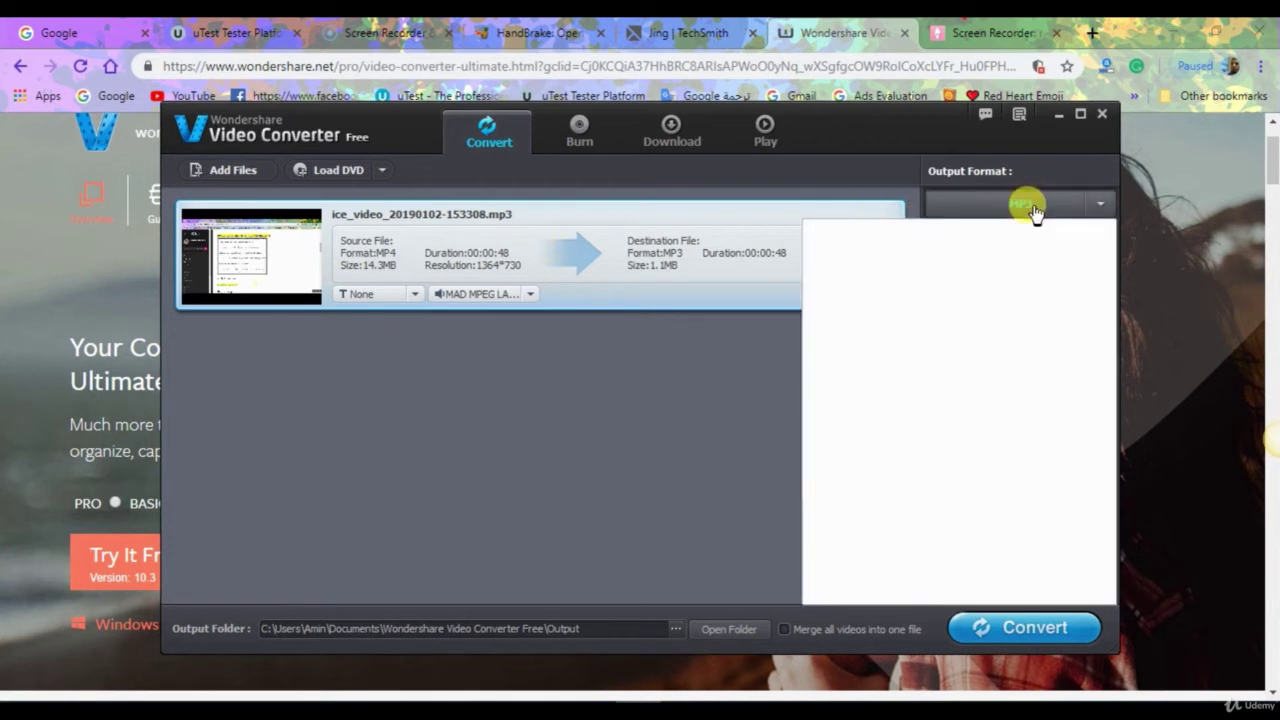
{"action": "left_click", "coordinate": [858, 302]}
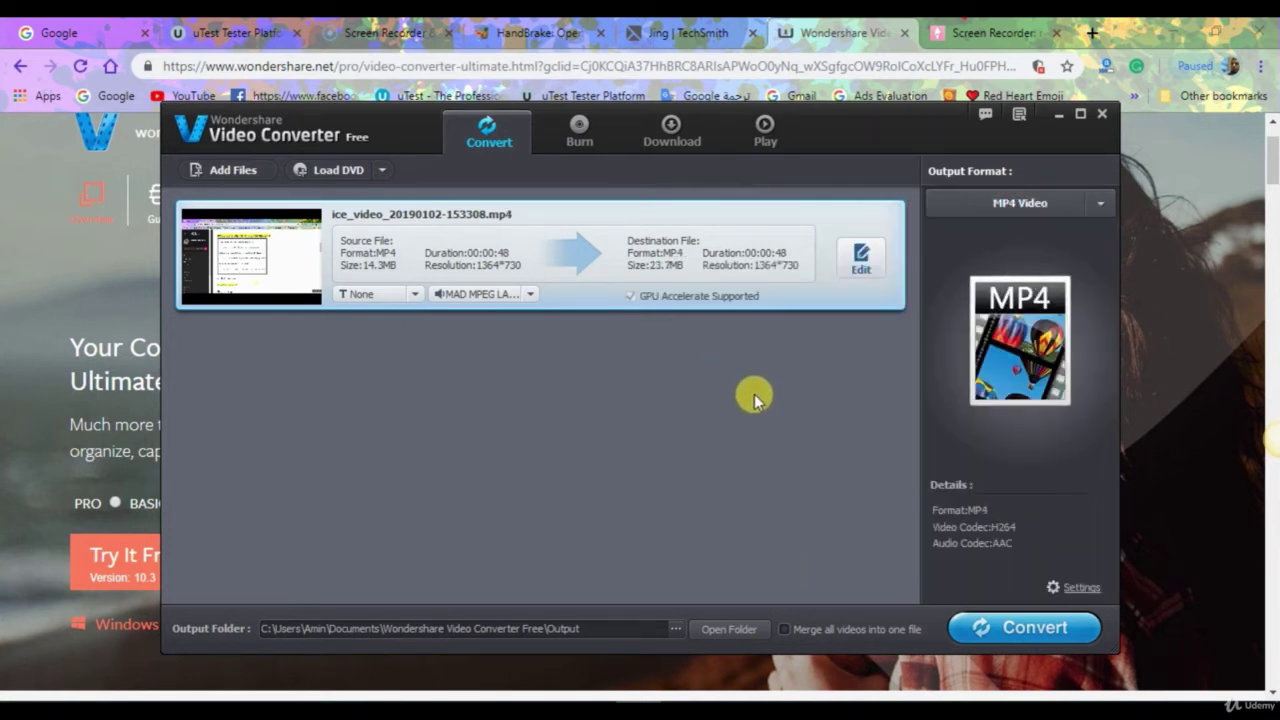
{"action": "left_click", "coordinate": [1062, 589]}
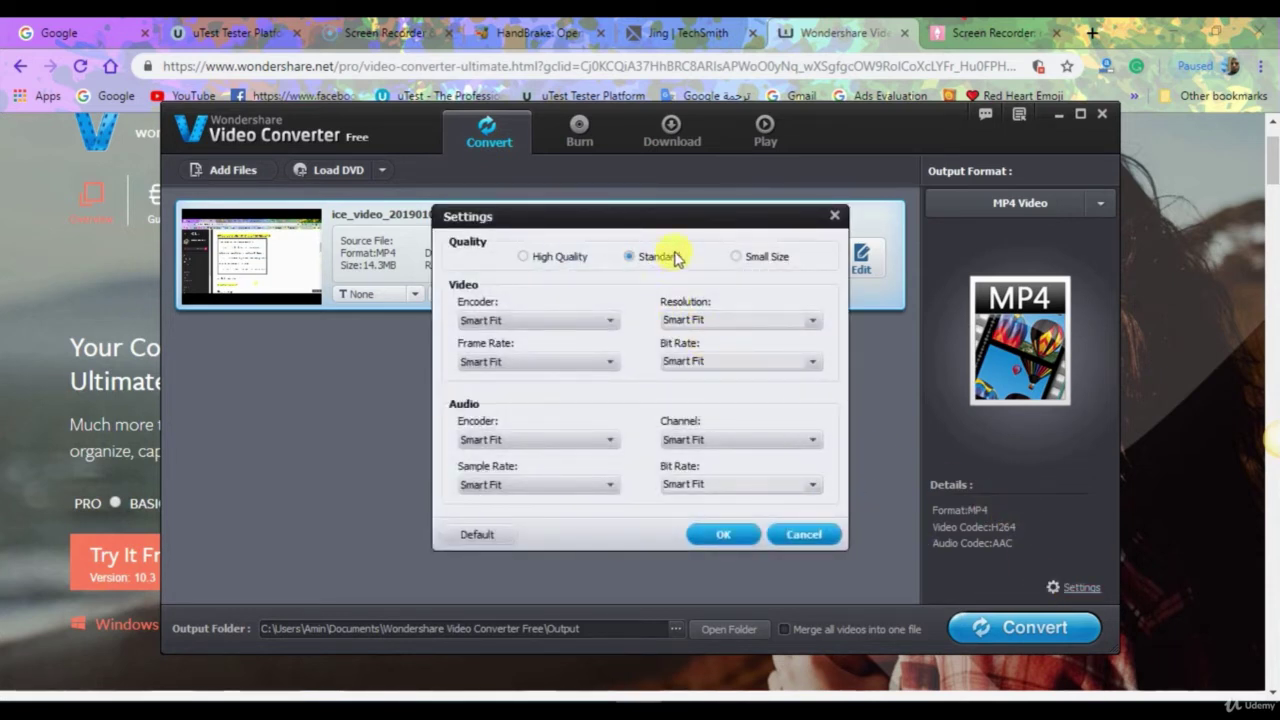
{"action": "left_click", "coordinate": [550, 258]}
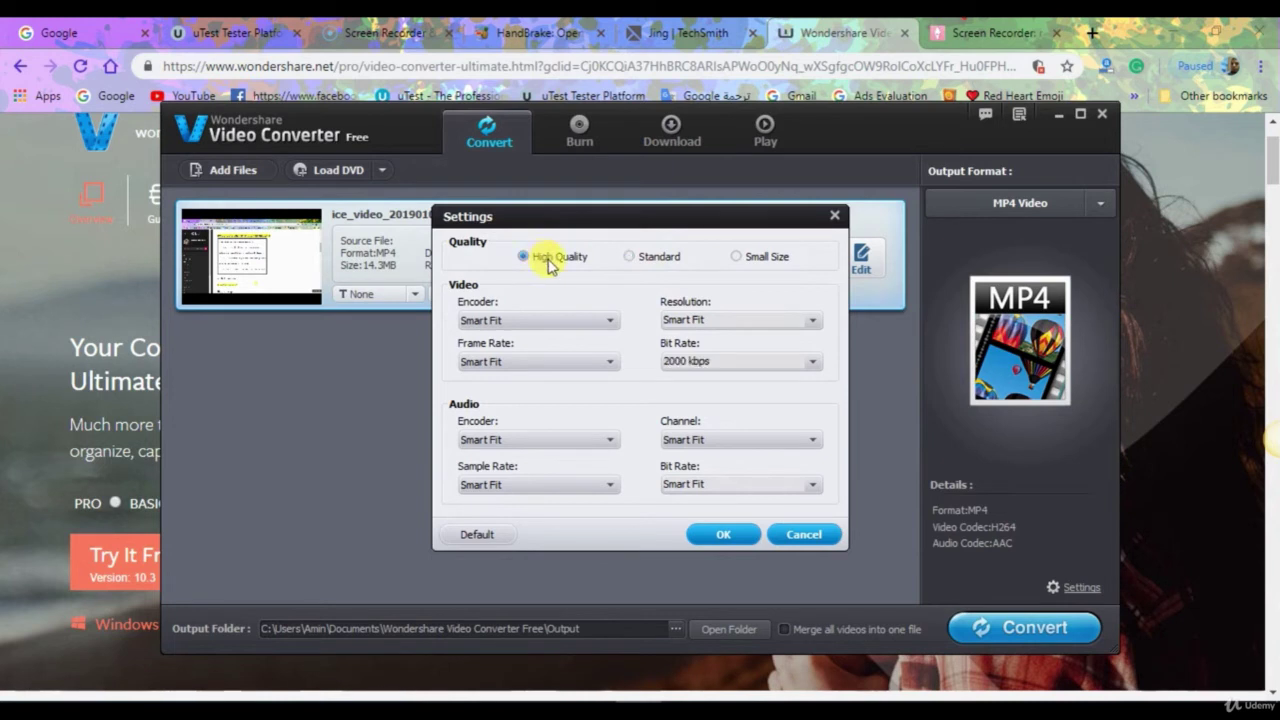
{"action": "left_click", "coordinate": [646, 257]}
{"action": "left_click", "coordinate": [755, 259]}
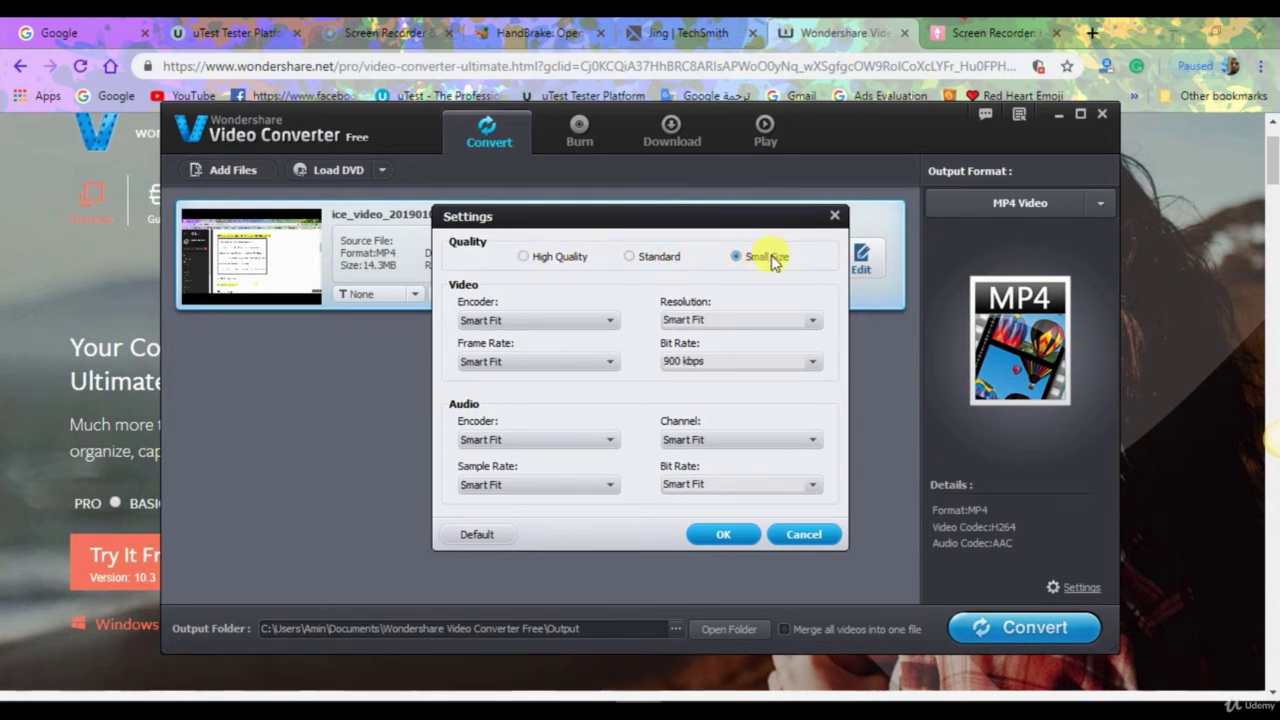
Set the output video resolution to 480*320, apply the settings and minimize the converter
{"action": "left_click", "coordinate": [813, 320]}
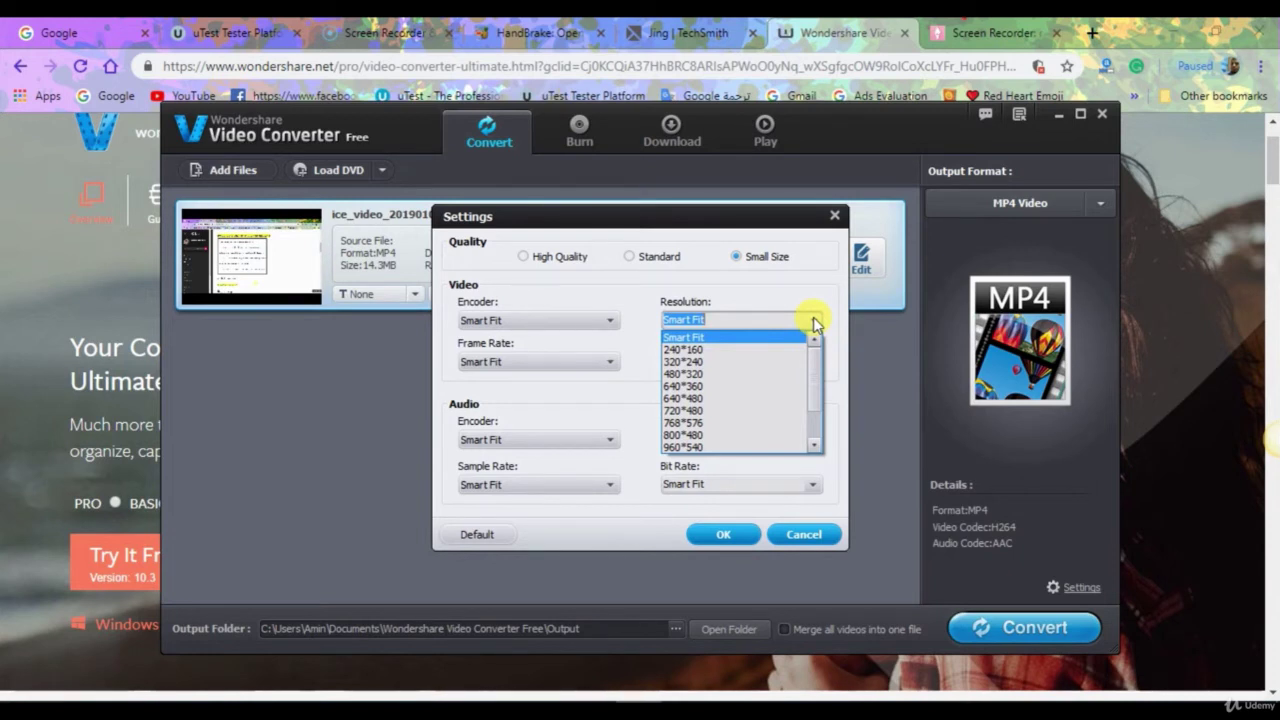
{"action": "mouse_move", "coordinate": [814, 391]}
{"action": "left_mouse_down"}
{"action": "mouse_move", "coordinate": [812, 406]}
{"action": "mouse_move", "coordinate": [813, 382]}
{"action": "left_mouse_up"}
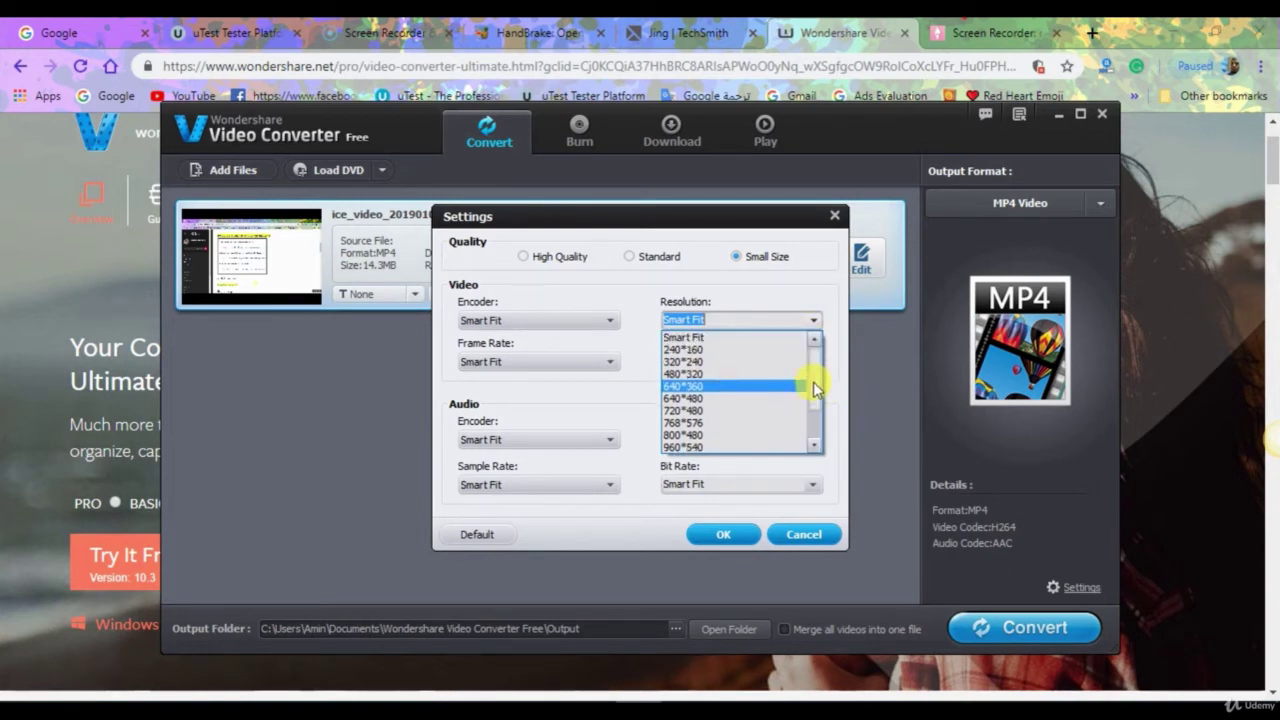
{"action": "left_click", "coordinate": [706, 375]}
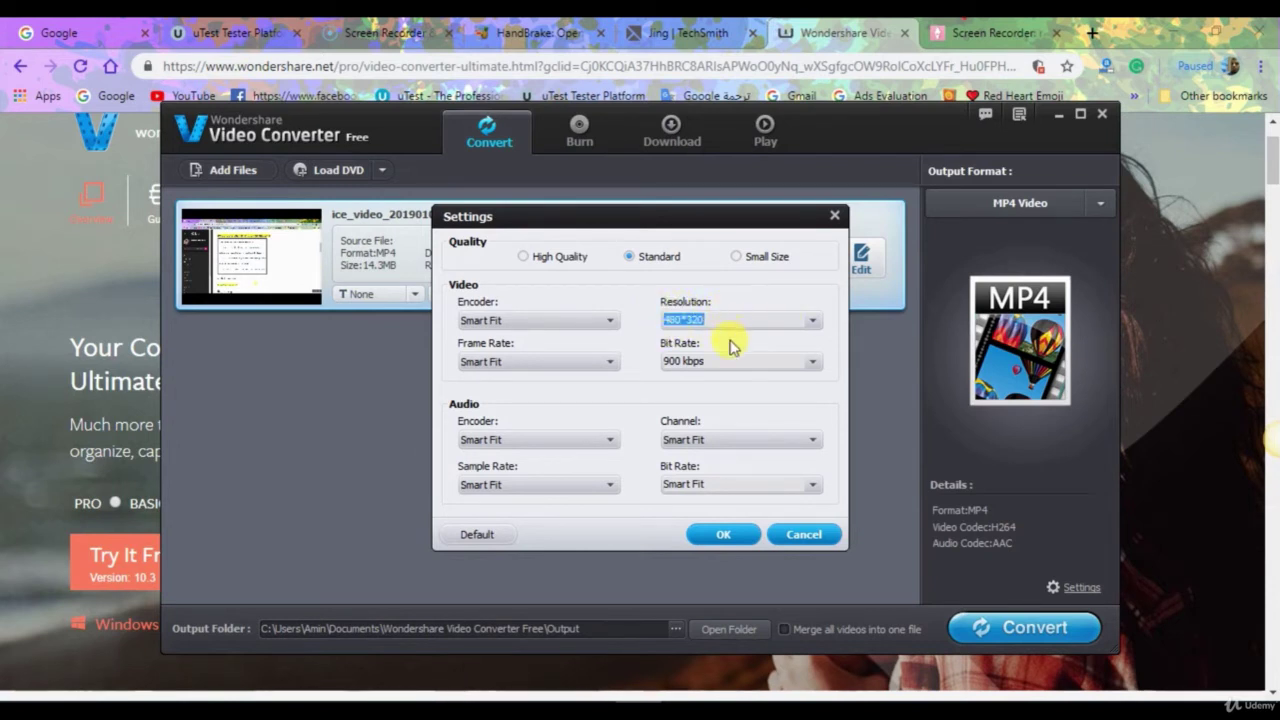
{"action": "left_click", "coordinate": [723, 535]}
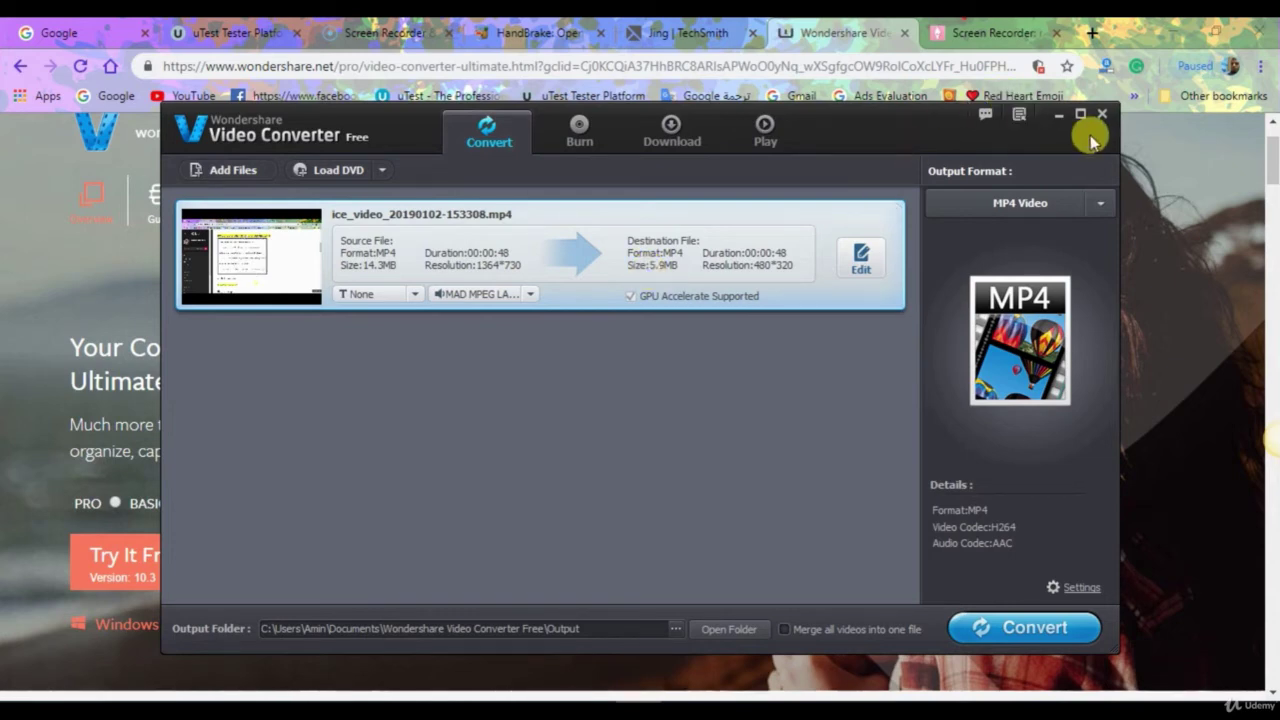
{"action": "left_click", "coordinate": [1062, 116]}
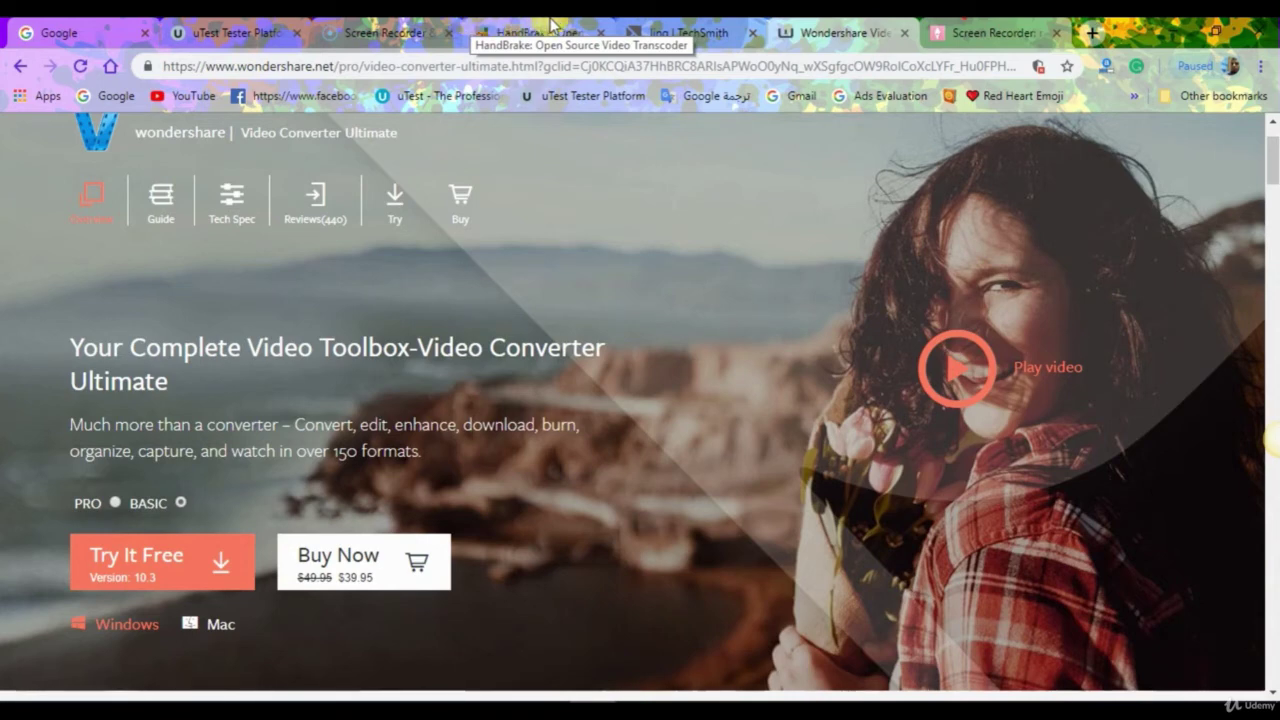
Switch to the HandBrake page and open its screenshot, Screenshot 2019-01-02 15.43.06 in the Dropbox Screenshots folder, in Paint
{"action": "left_click", "coordinate": [472, 20]}
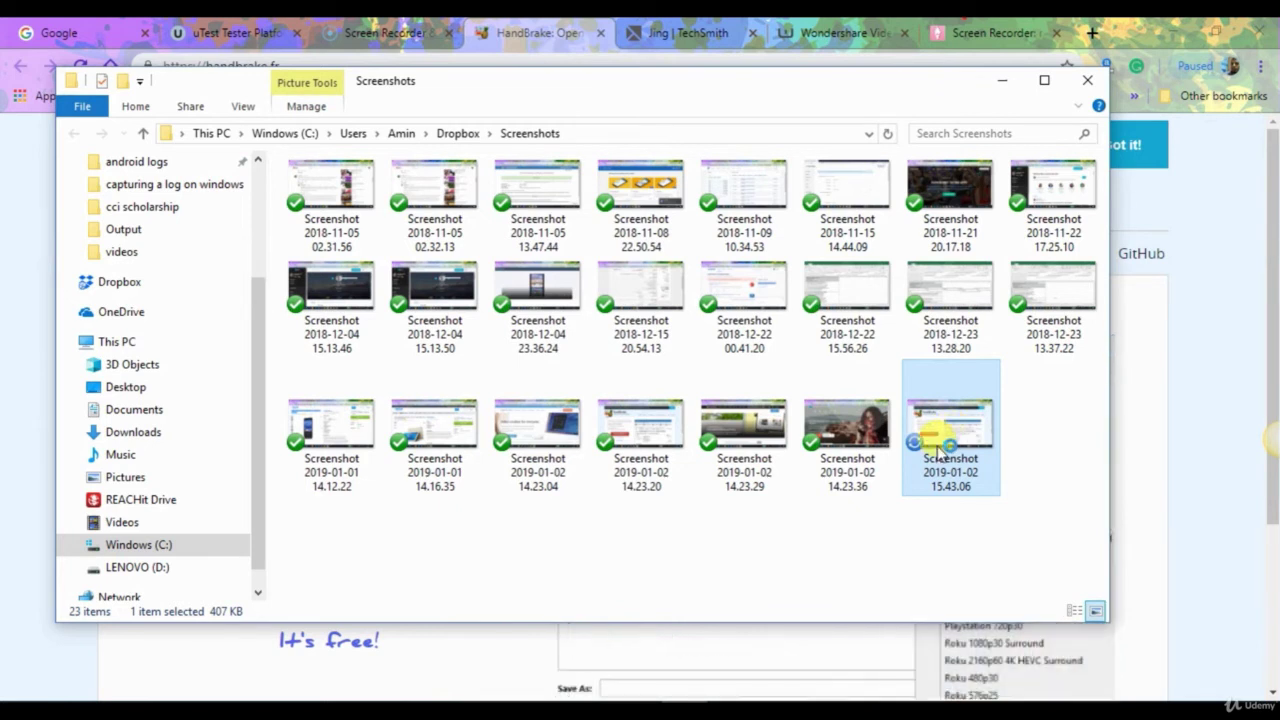
{"action": "right_click", "coordinate": [940, 452]}
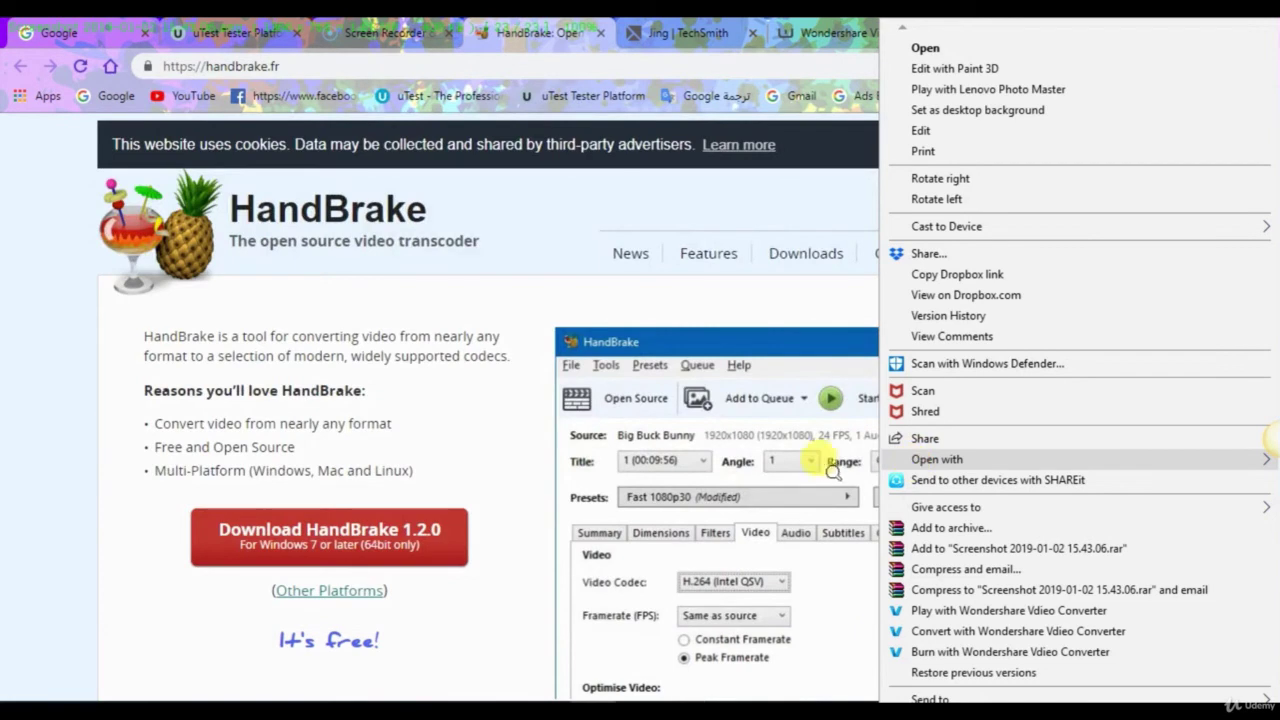
{"action": "mouse_move", "coordinate": [910, 464]}
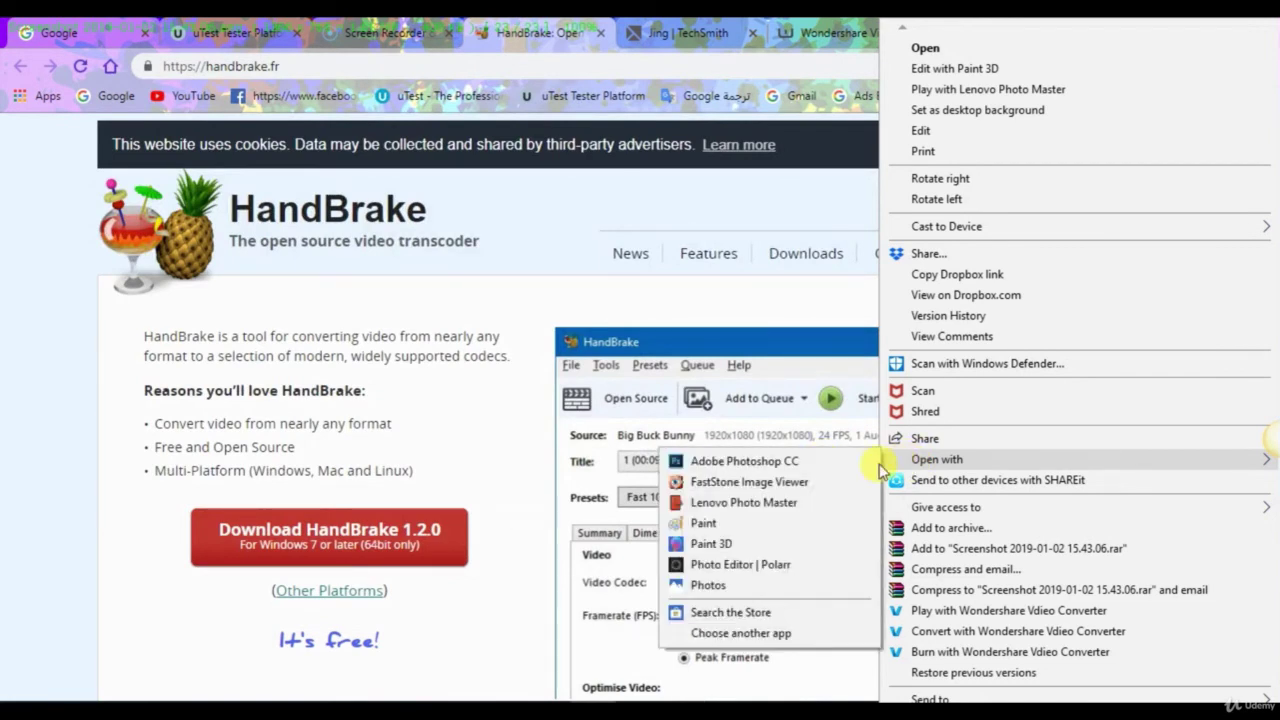
{"action": "left_click", "coordinate": [803, 523]}
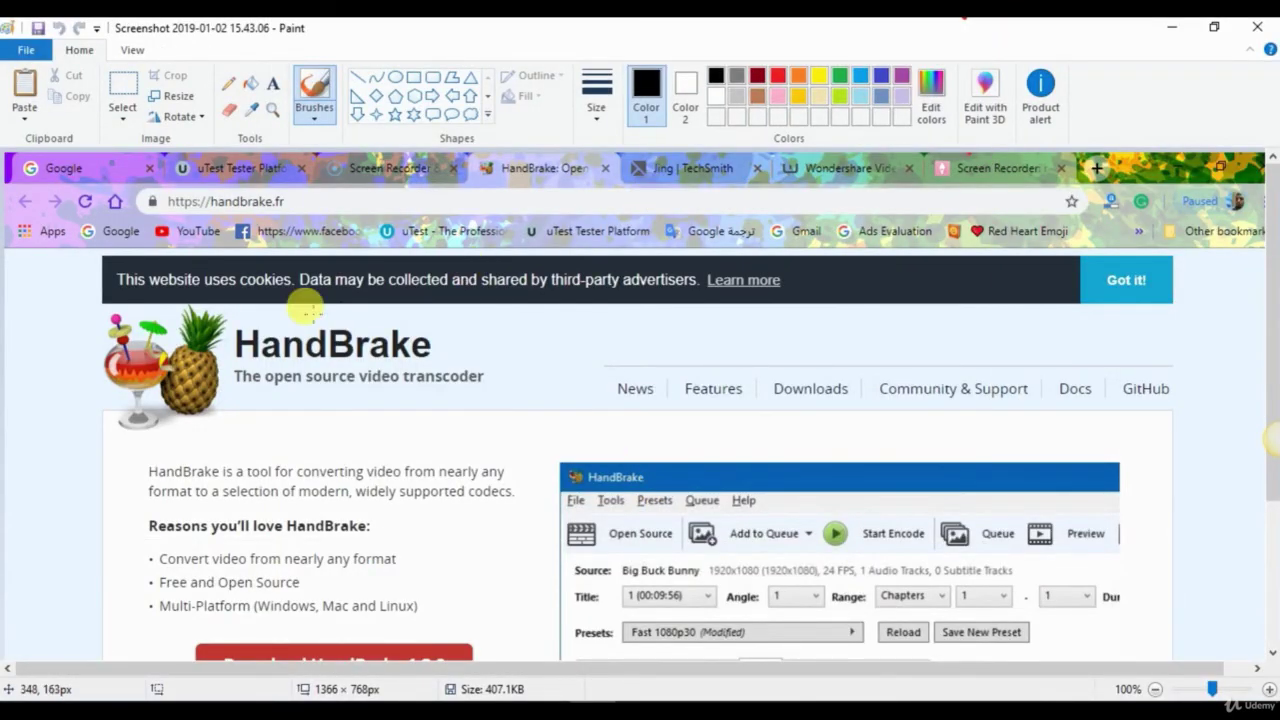
Draw a red rectangle of about 379 × 195 px around the Download HandBrake 1.2.0 button and the "It's free!" text
{"action": "scroll", "coordinate": [712, 262], "scroll_direction": "down", "scroll_amount": 3}
{"action": "scroll", "coordinate": [571, 320], "scroll_direction": "down", "scroll_amount": 3}
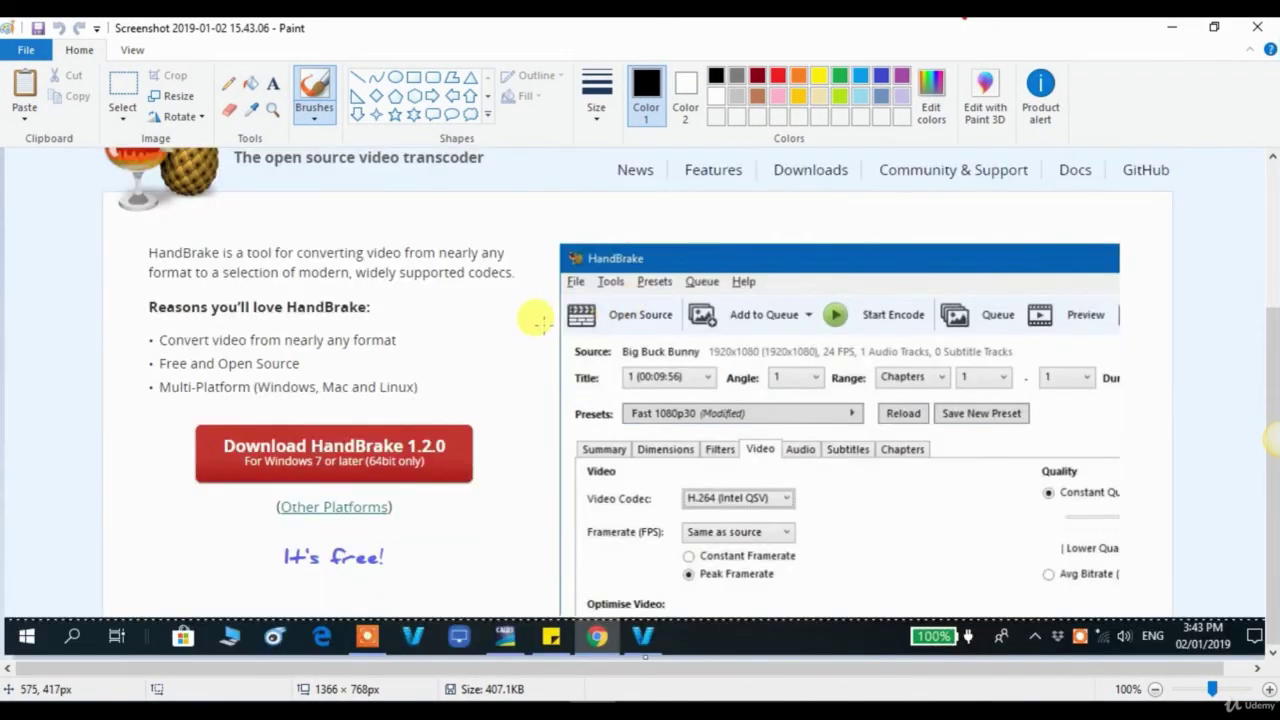
{"action": "scroll", "coordinate": [586, 286], "scroll_direction": "up", "scroll_amount": 6}
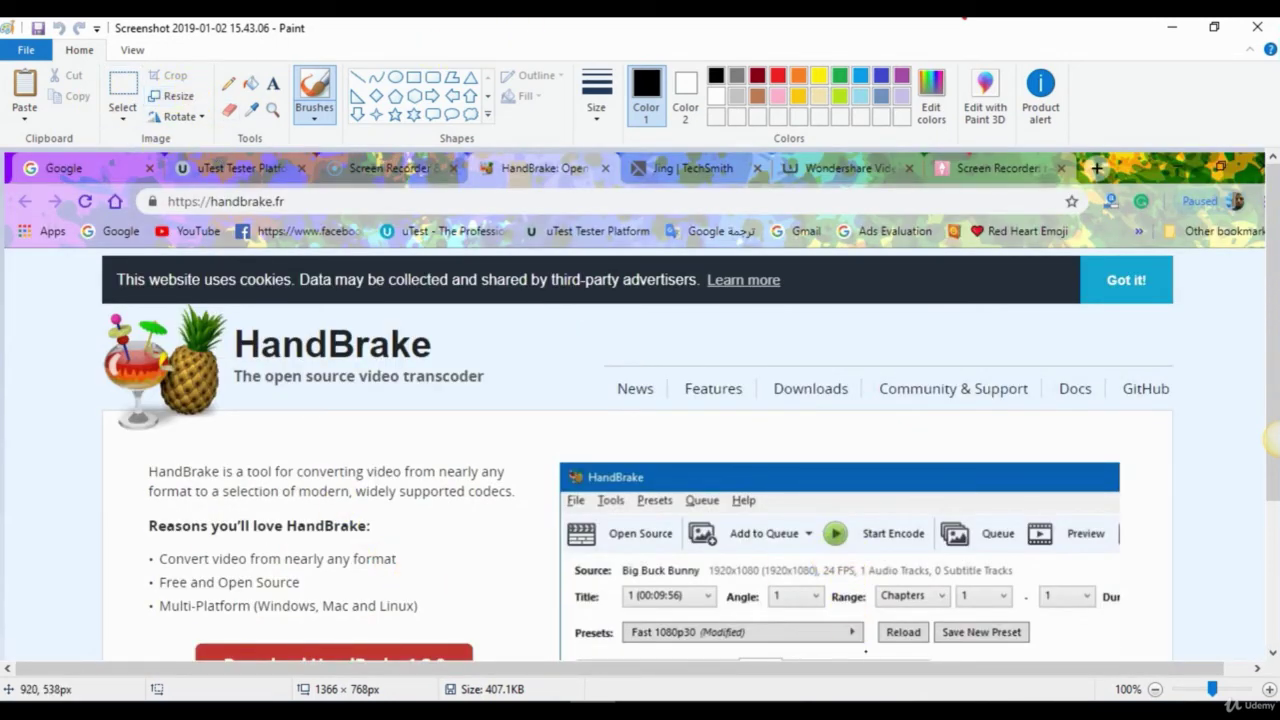
{"action": "left_click", "coordinate": [1154, 690]}
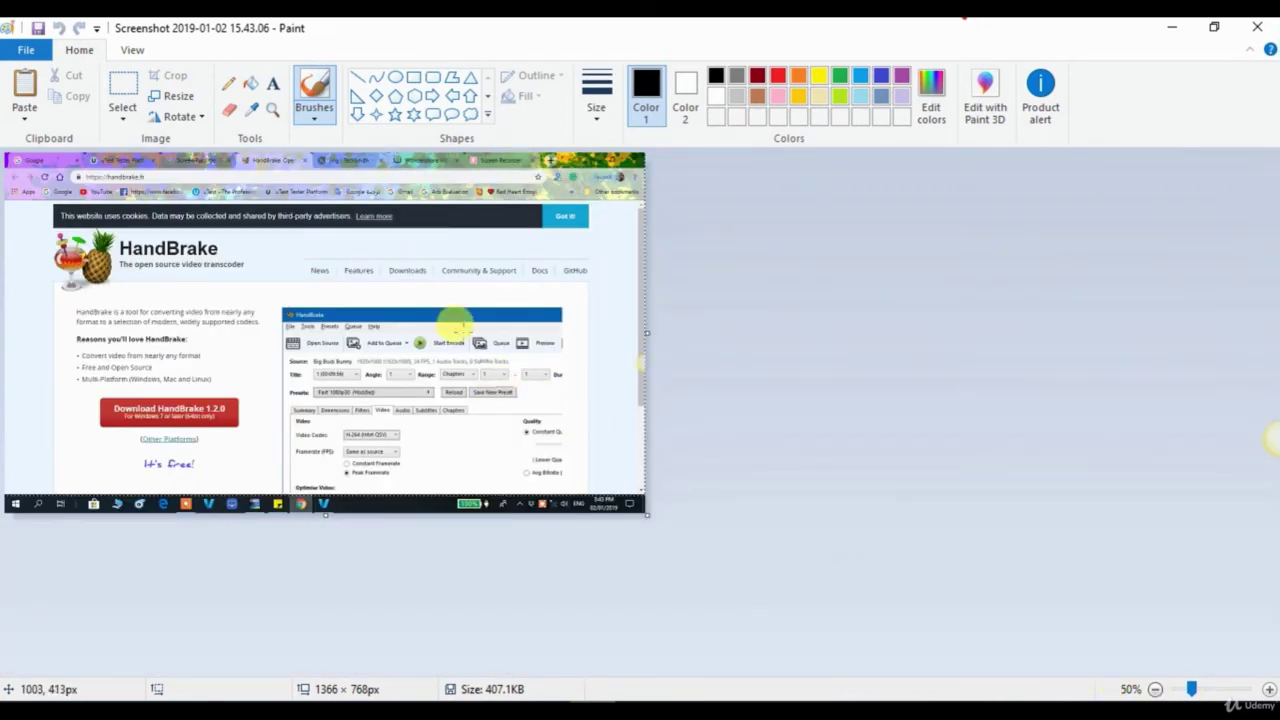
{"action": "left_click", "coordinate": [413, 77]}
{"action": "left_click", "coordinate": [778, 76]}
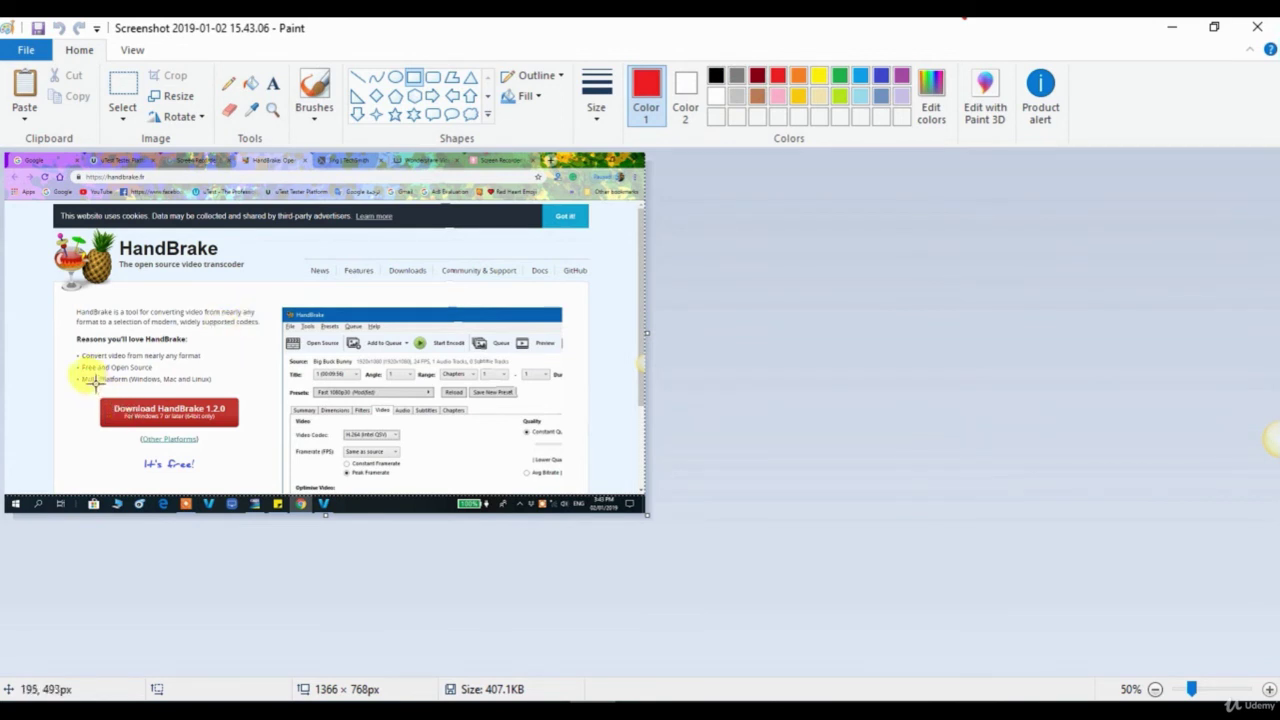
{"action": "left_click_drag", "start_coordinate": [81, 385], "coordinate": [258, 478]}
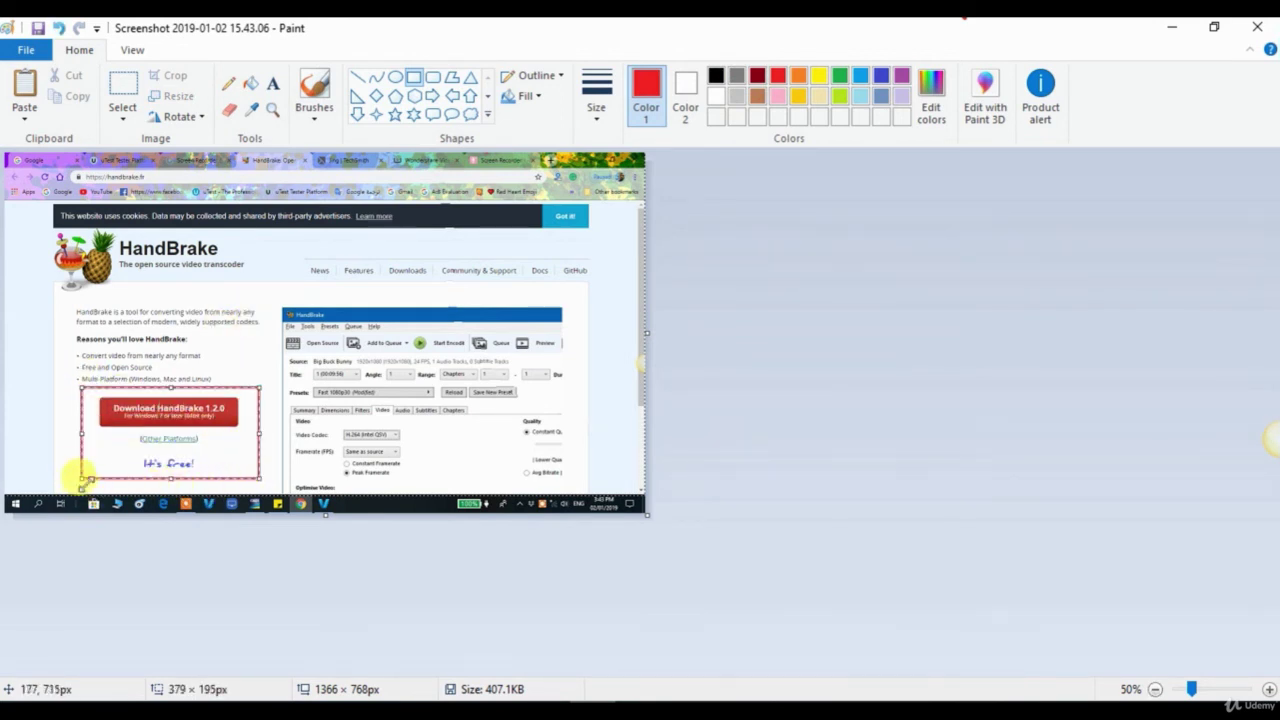
{"action": "left_click", "coordinate": [51, 454]}
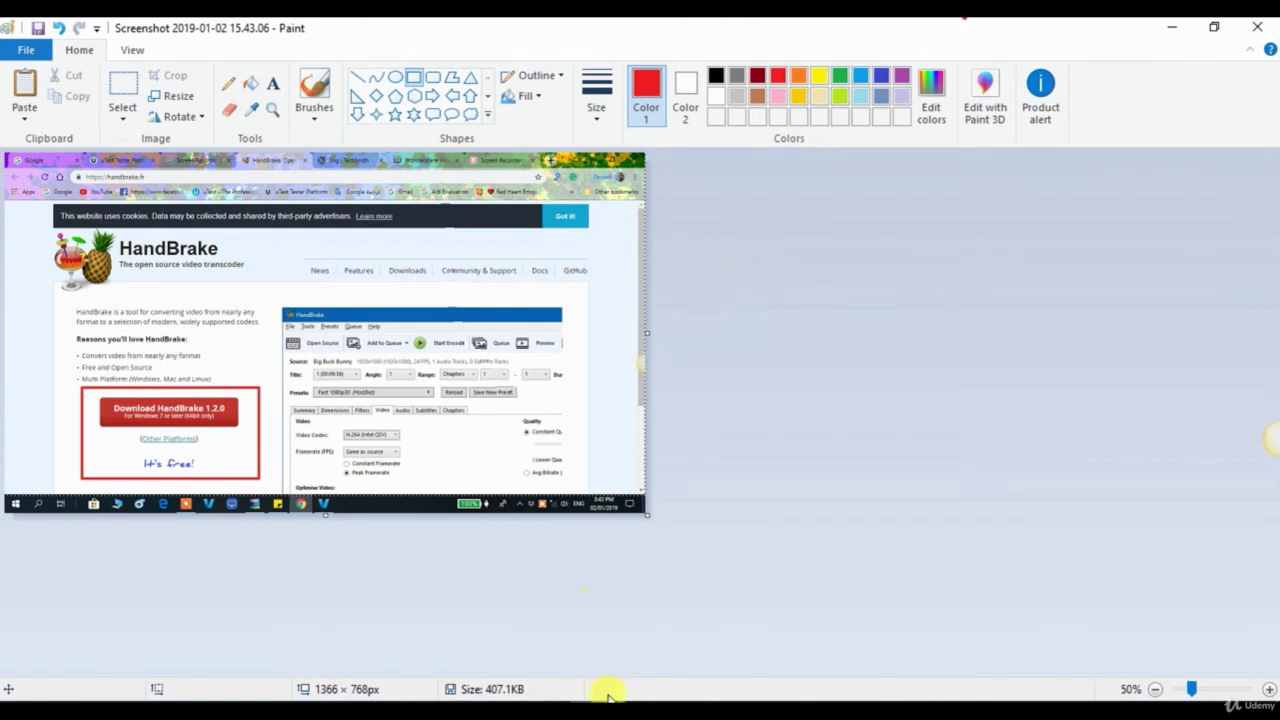
Close Paint without saving the markup and close the Screenshots folder window
{"action": "left_click", "coordinate": [1257, 27]}
{"action": "left_click", "coordinate": [673, 392]}
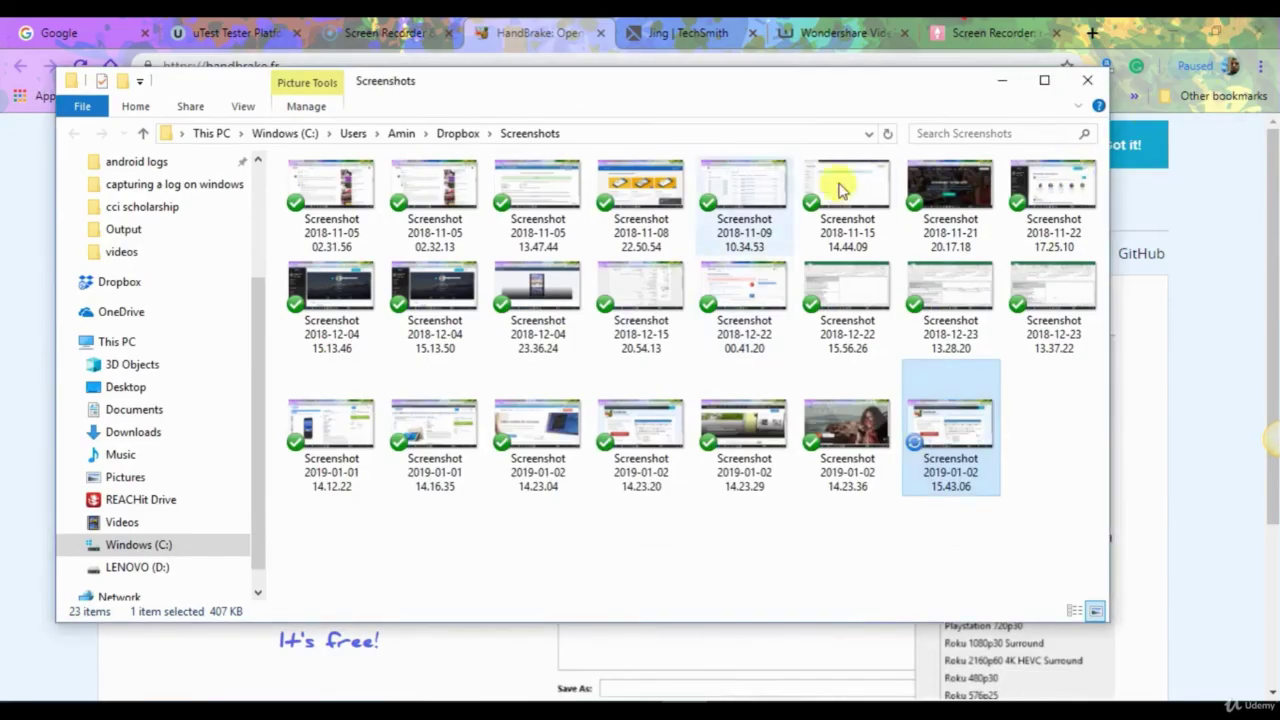
{"action": "left_click", "coordinate": [1087, 80]}
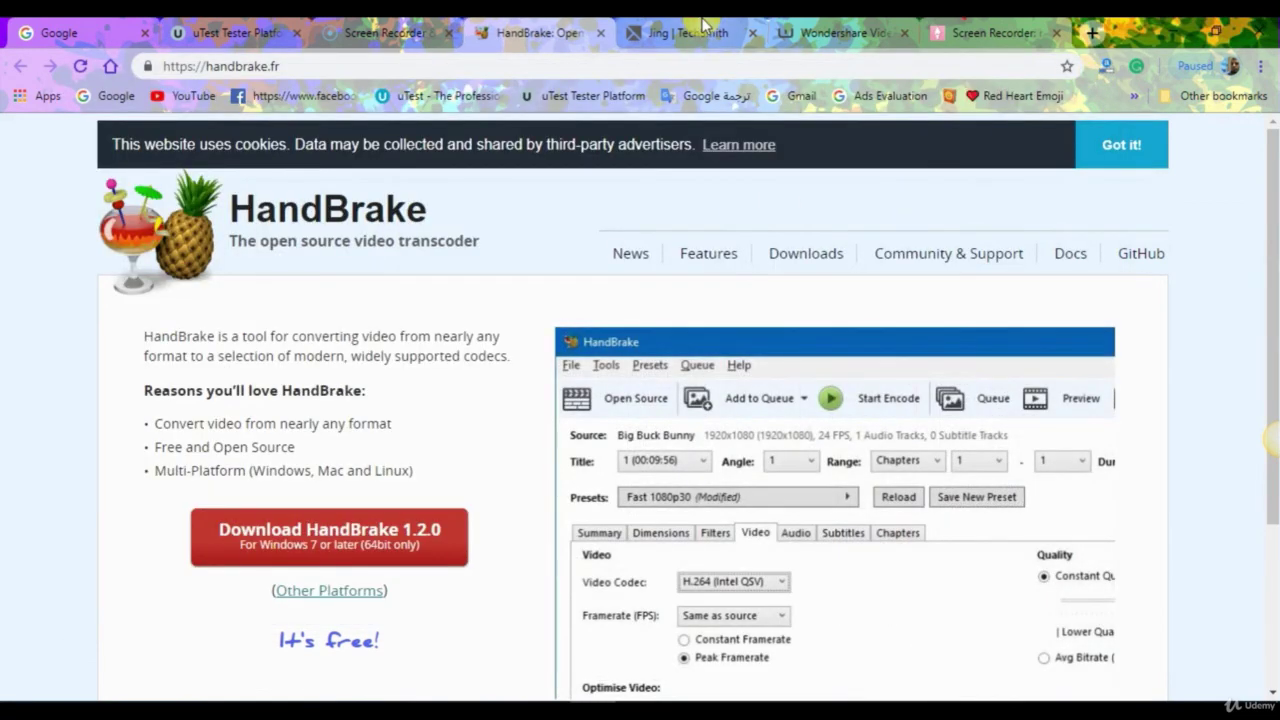
Switch to the TechSmith Jing page
{"action": "left_click", "coordinate": [690, 33]}
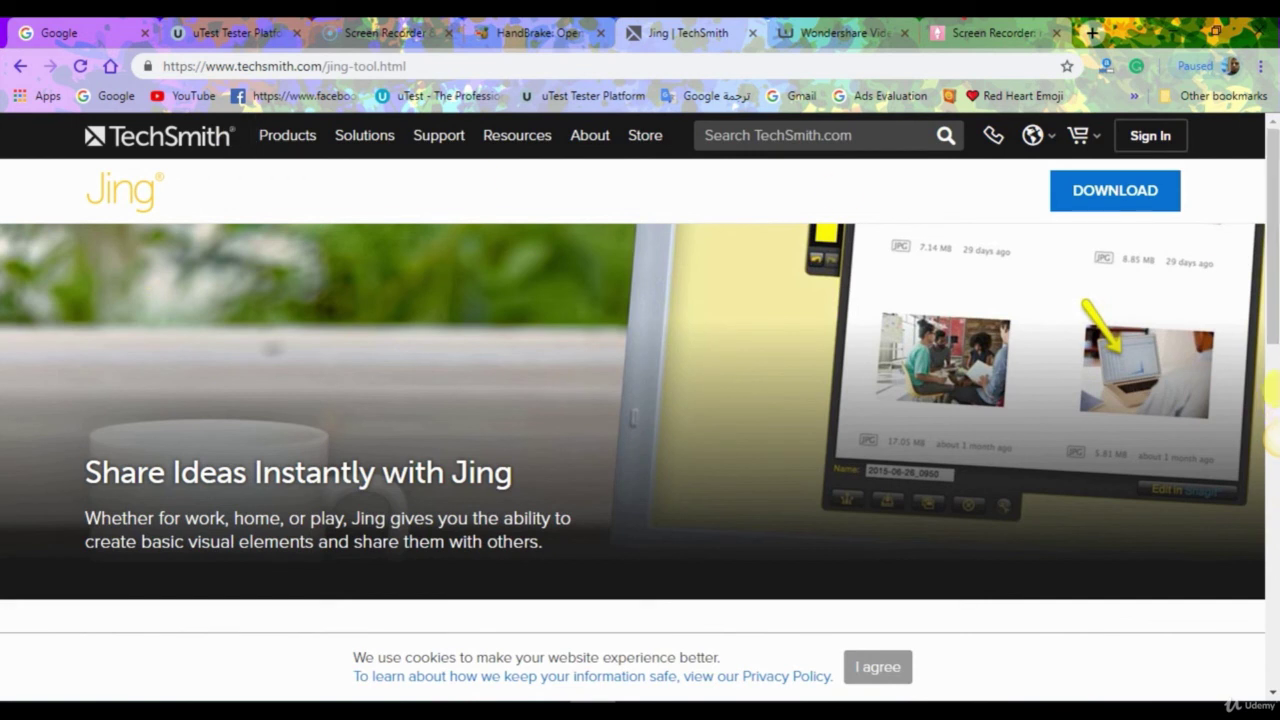
{"action": "mouse_move", "coordinate": [1275, 447]}
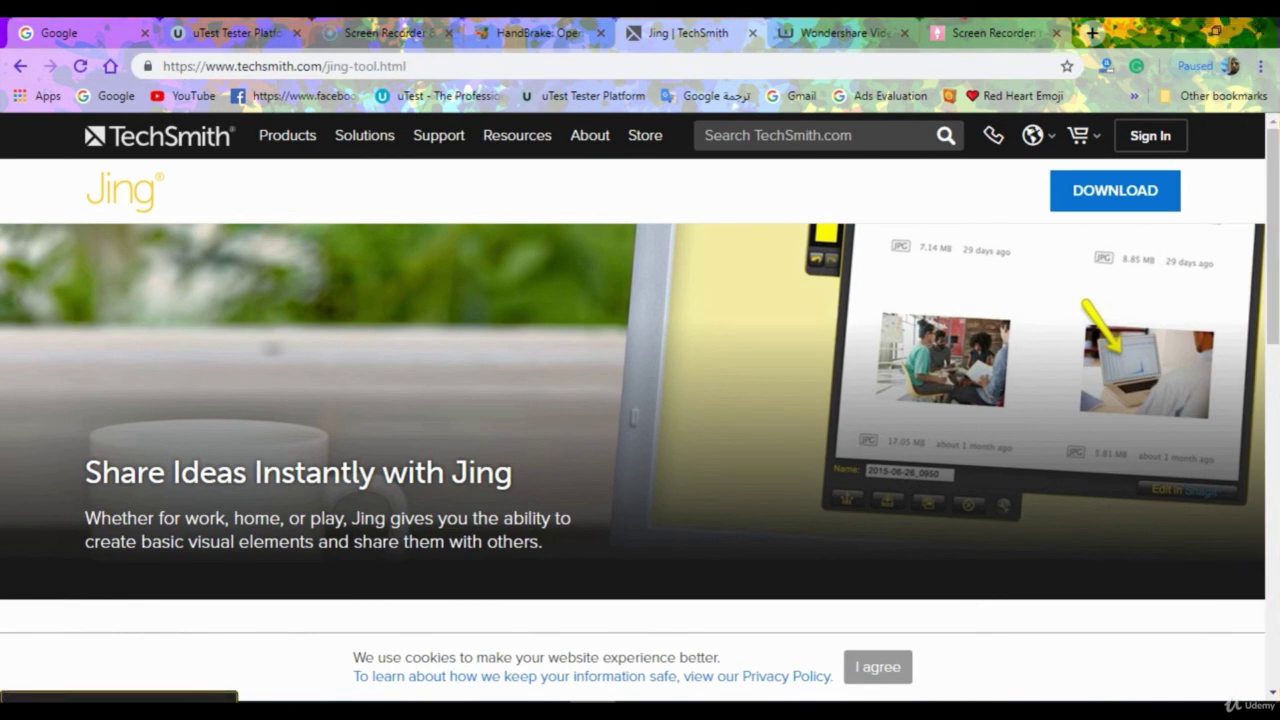
{"action": "mouse_move", "coordinate": [3, 19]}
{"action": "left_mouse_down"}
{"action": "mouse_move", "coordinate": [242, 170]}
{"action": "mouse_move", "coordinate": [3, 19]}
{"action": "left_mouse_up"}
{"action": "left_click", "coordinate": [793, 681]}
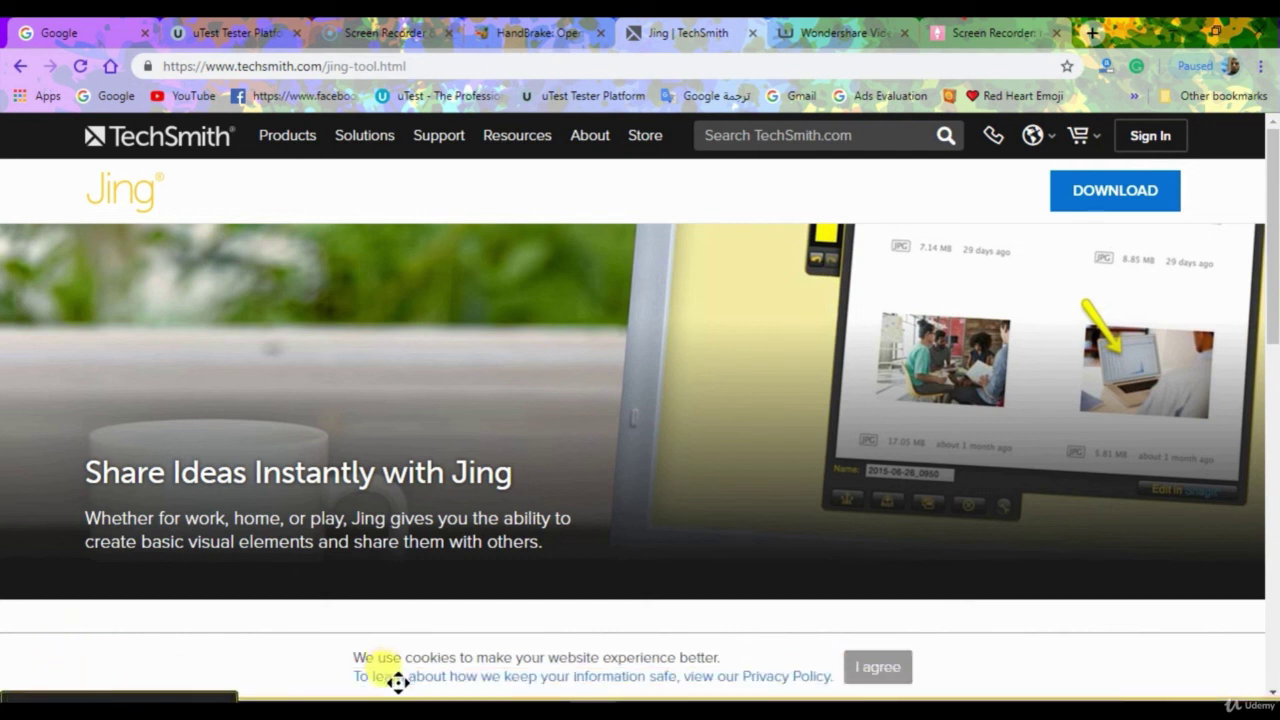
{"action": "left_click", "coordinate": [406, 574]}
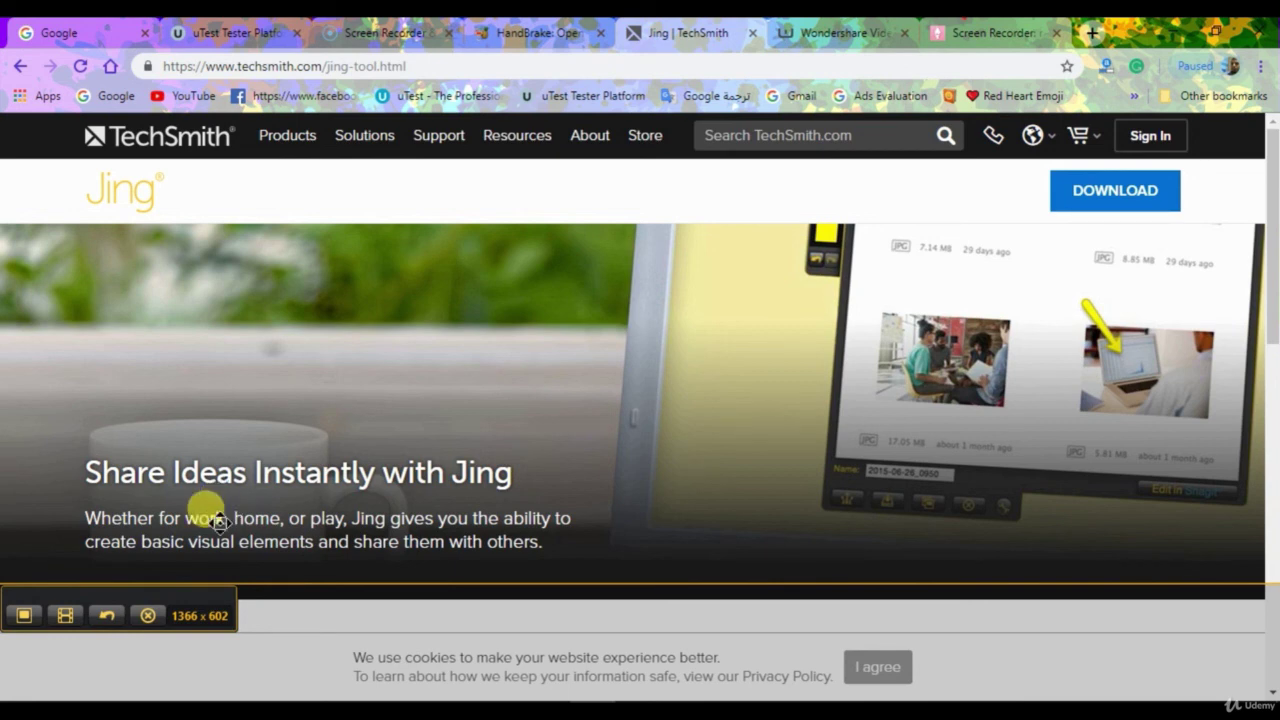
{"action": "key", "text": "Escape"}
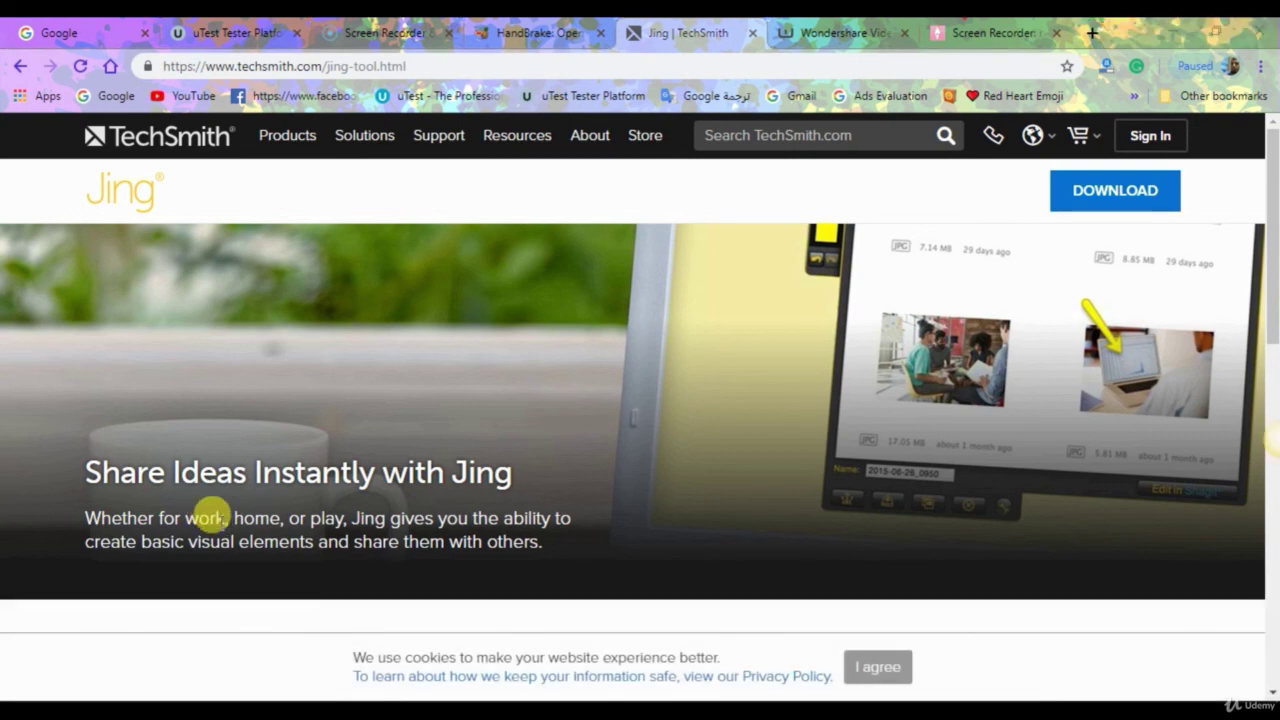
Bring up the Jing launcher's options to start a new capture over the TechSmith Jing page
{"action": "mouse_move", "coordinate": [1274, 442]}
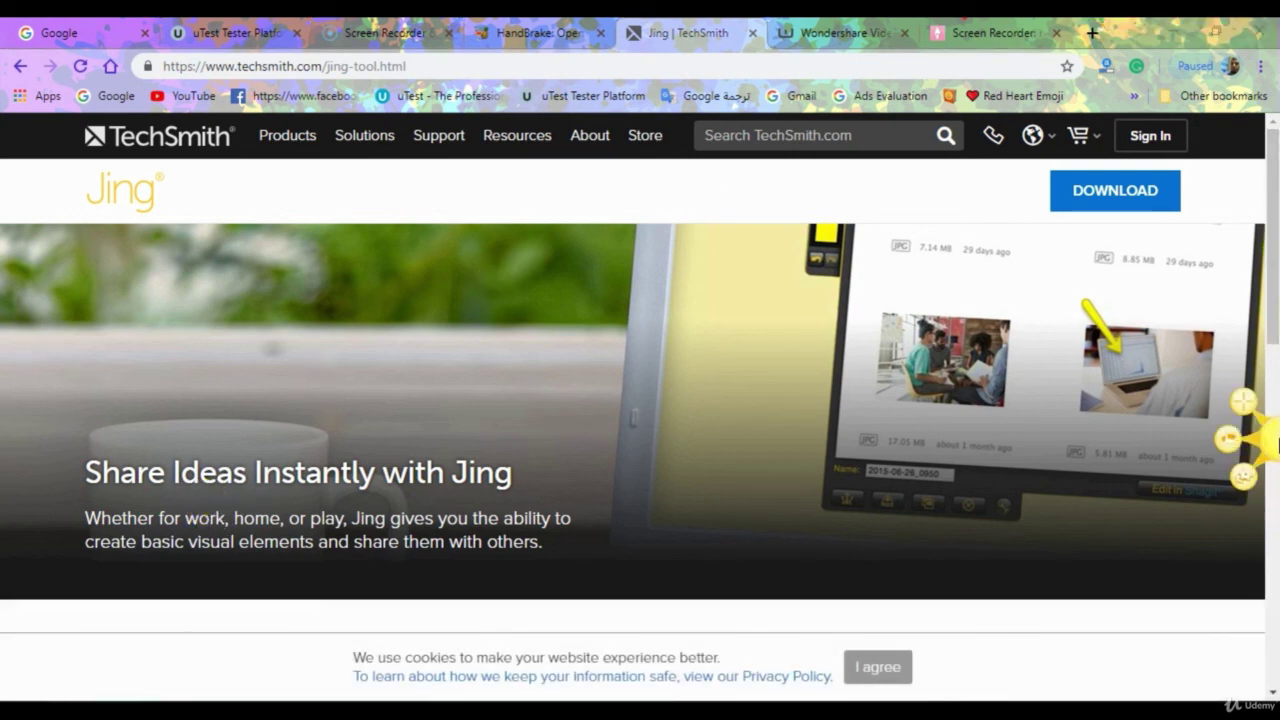